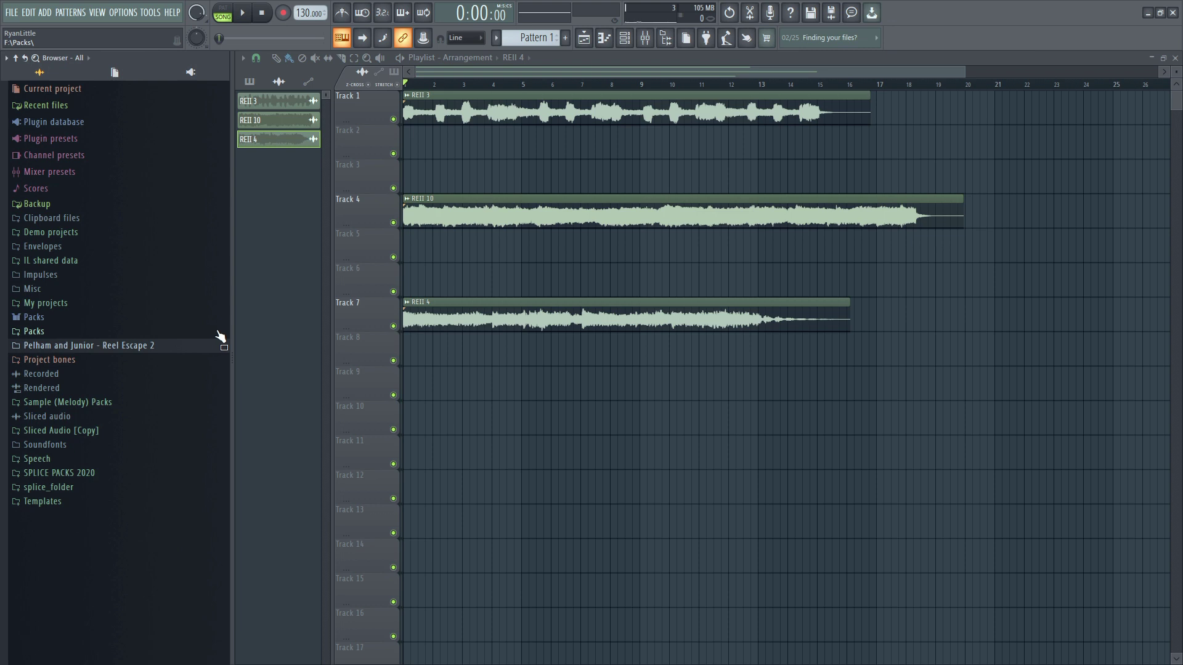
# Solo Track 1 and play REII 3 while viewing the stems in the Reel Escape 2 pack's REII 3 - Am - 148BPM folder.
pyautogui.moveTo(219, 332); pyautogui.dragTo(228, 329)
pyautogui.moveTo(227, 329); pyautogui.dragTo(156, 372)
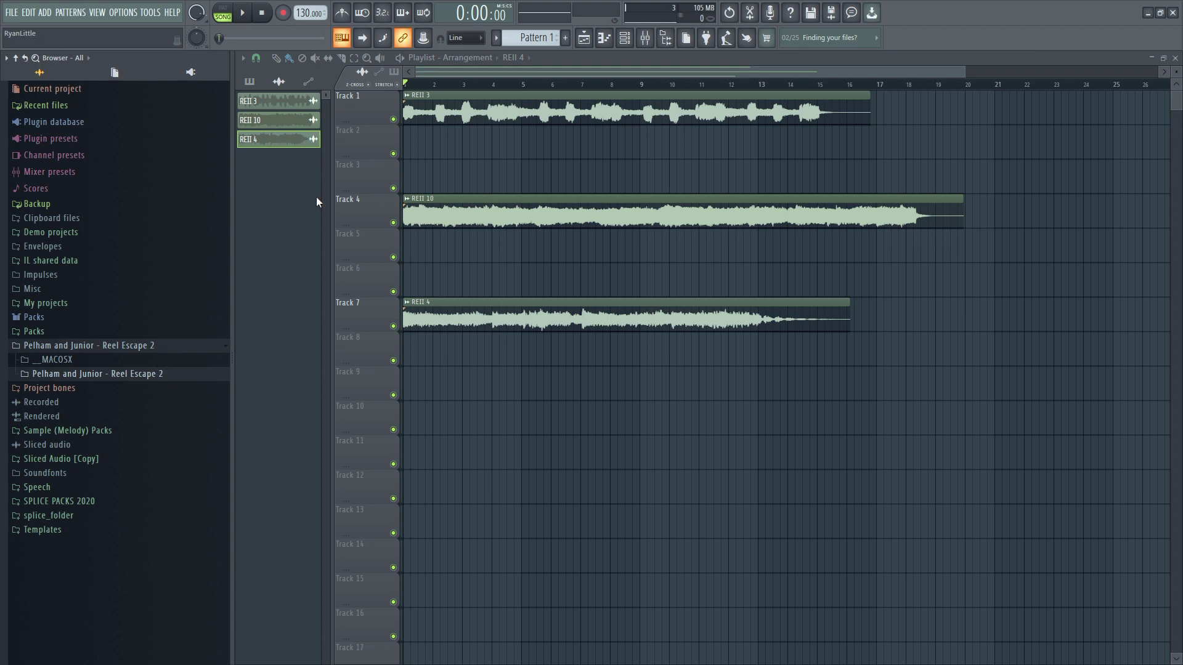
pyautogui.rightClick(394, 121)
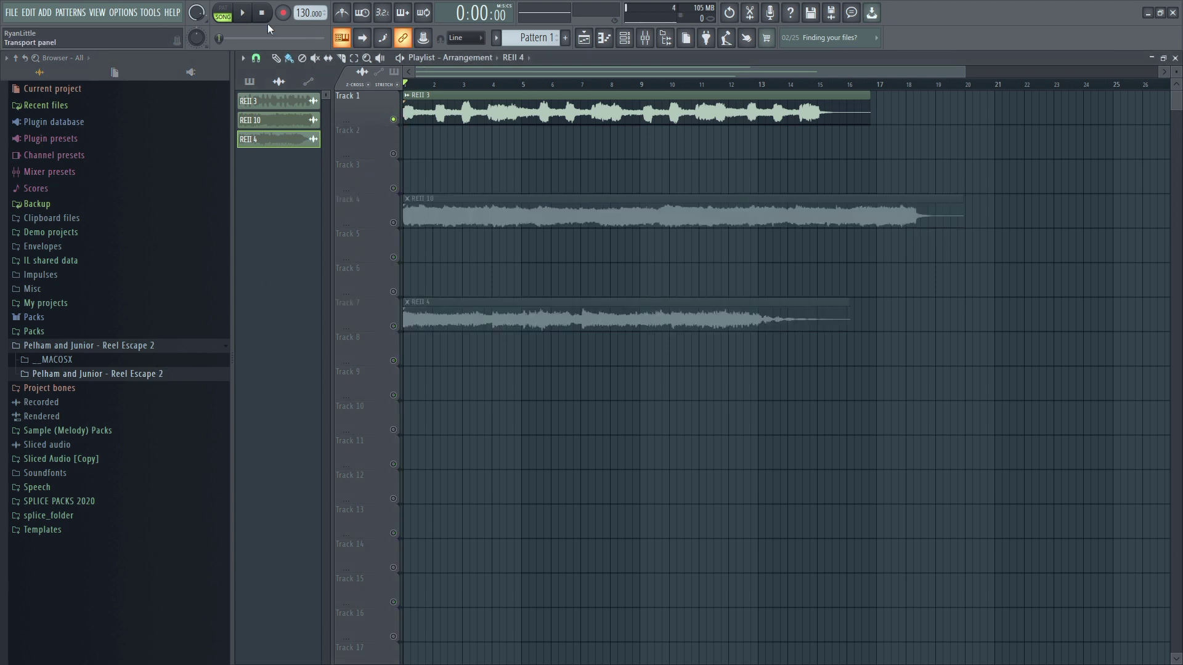
pyautogui.click(249, 13)
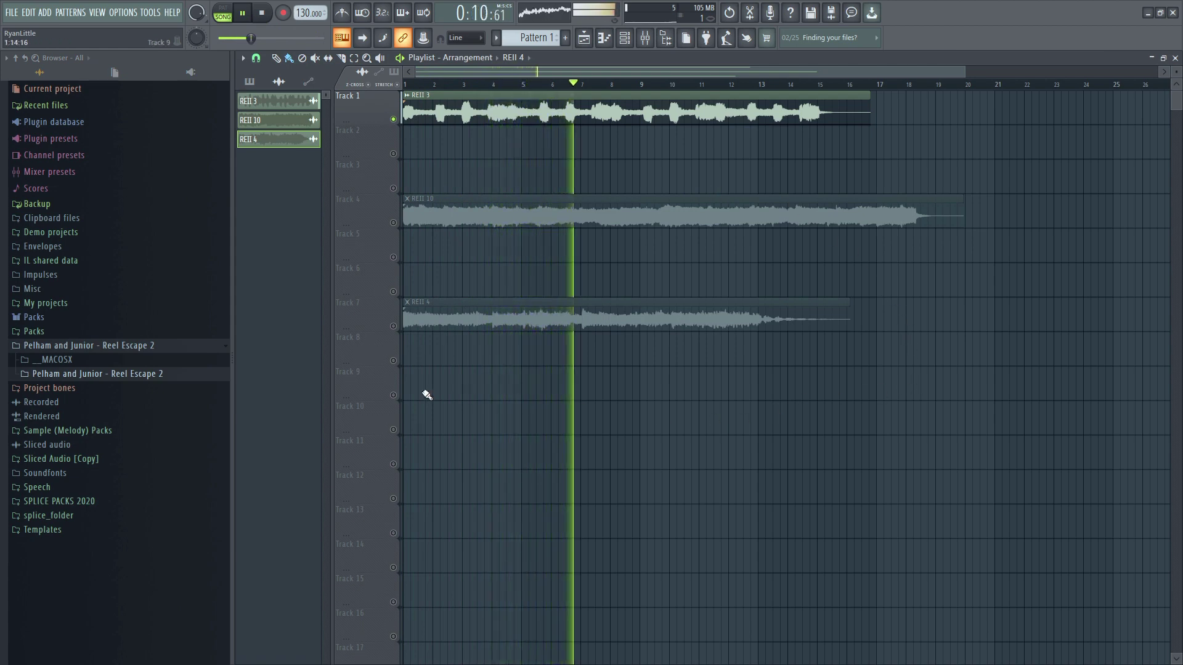
pyautogui.click(162, 376)
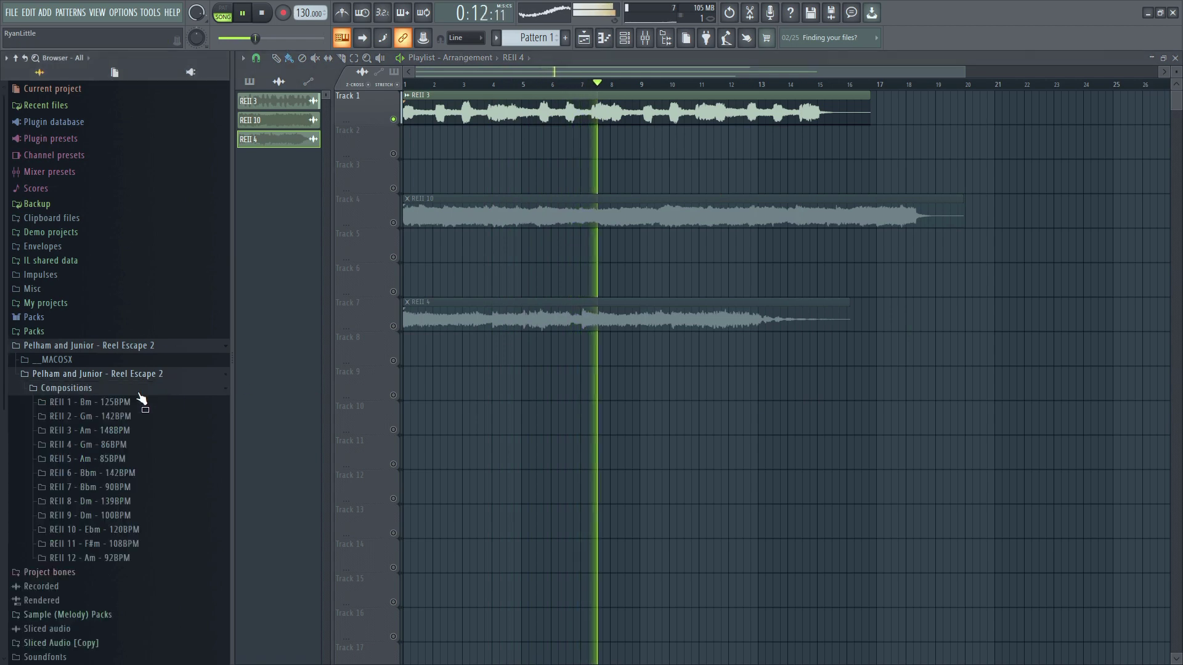
pyautogui.click(107, 431)
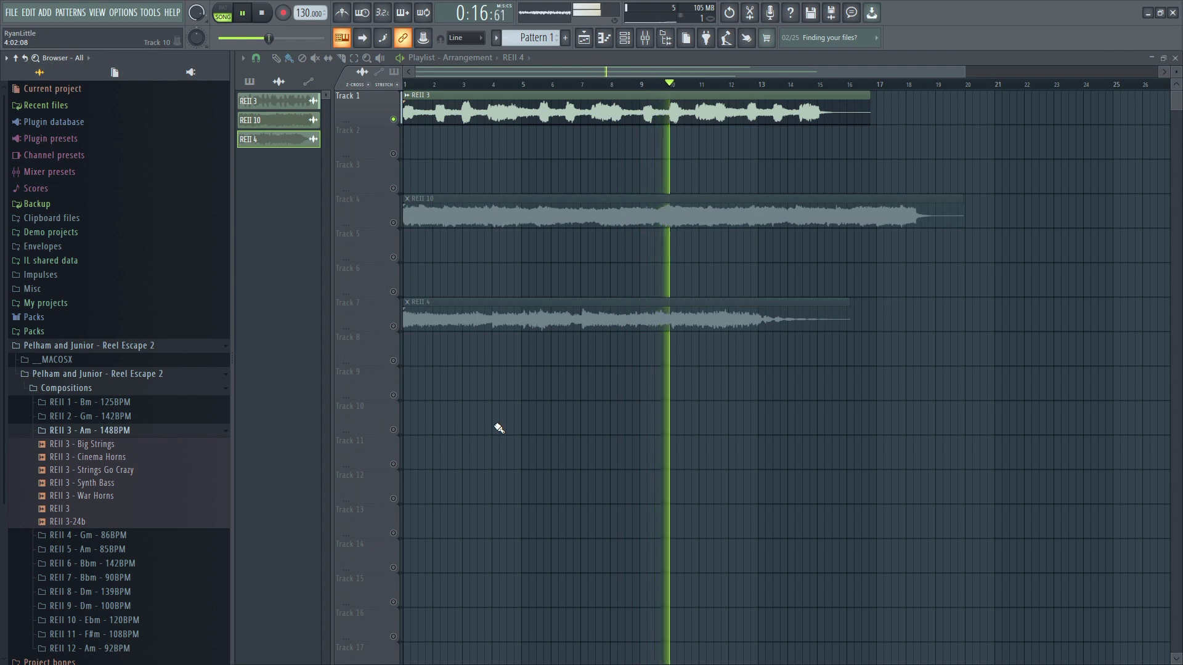
pyautogui.click(266, 13)
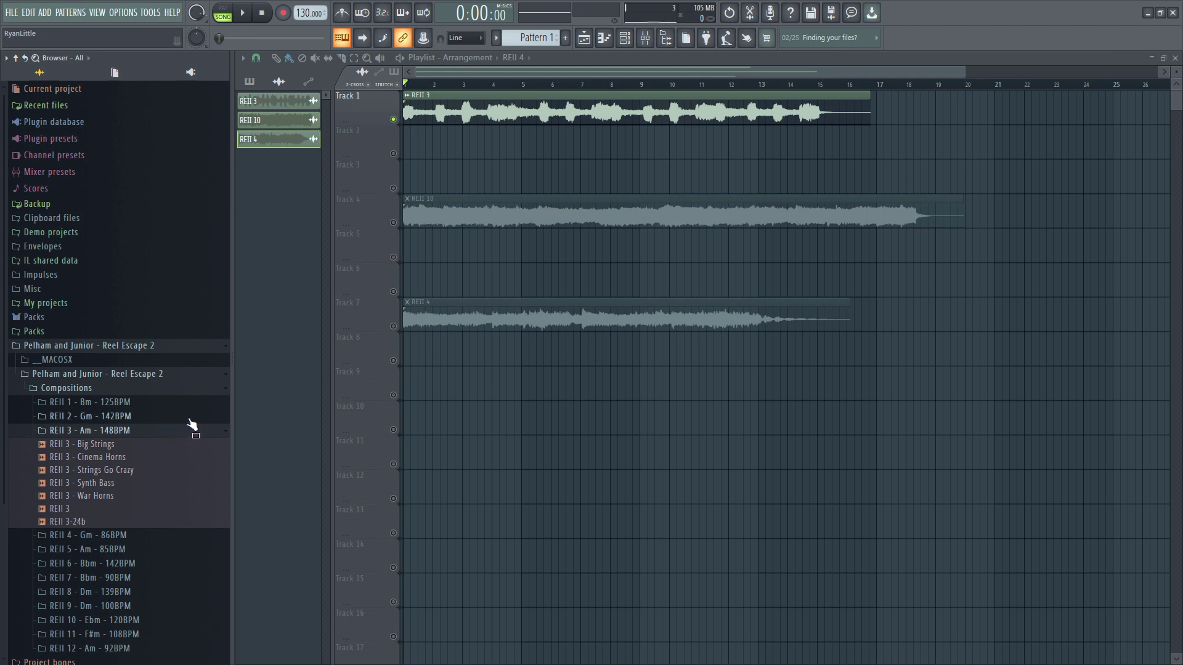
pyautogui.click(156, 432)
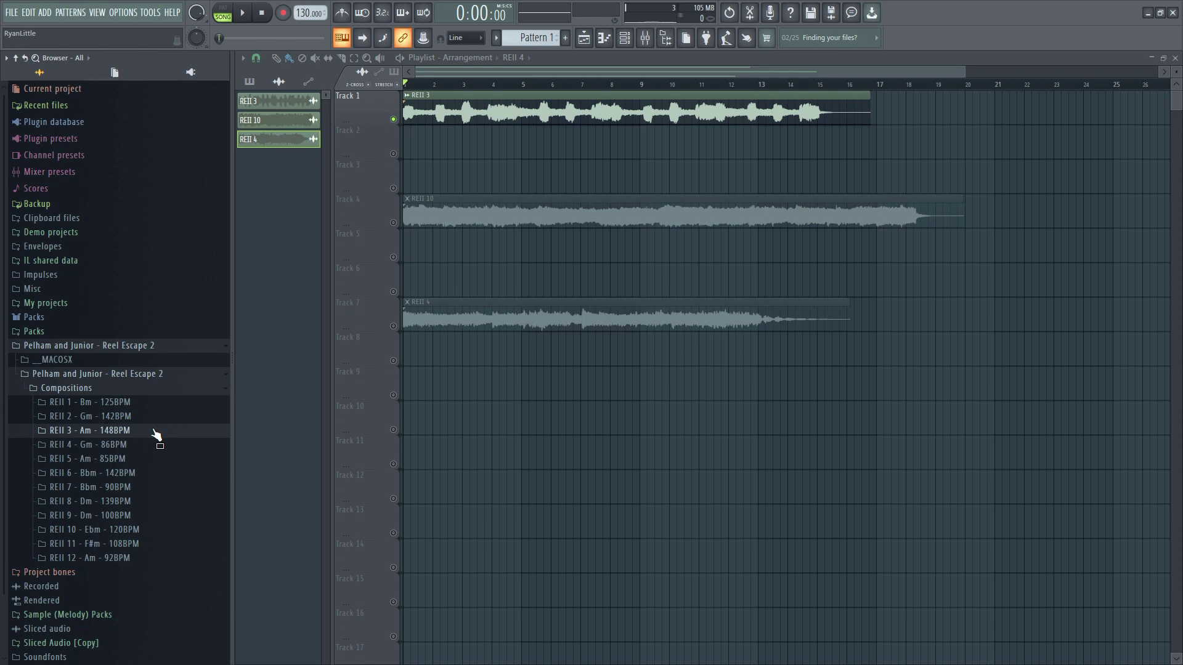
# Solo Track 4 and play REII 10 while viewing the stems in the REII 10 - Ebm - 120BPM folder.
pyautogui.rightClick(394, 223)
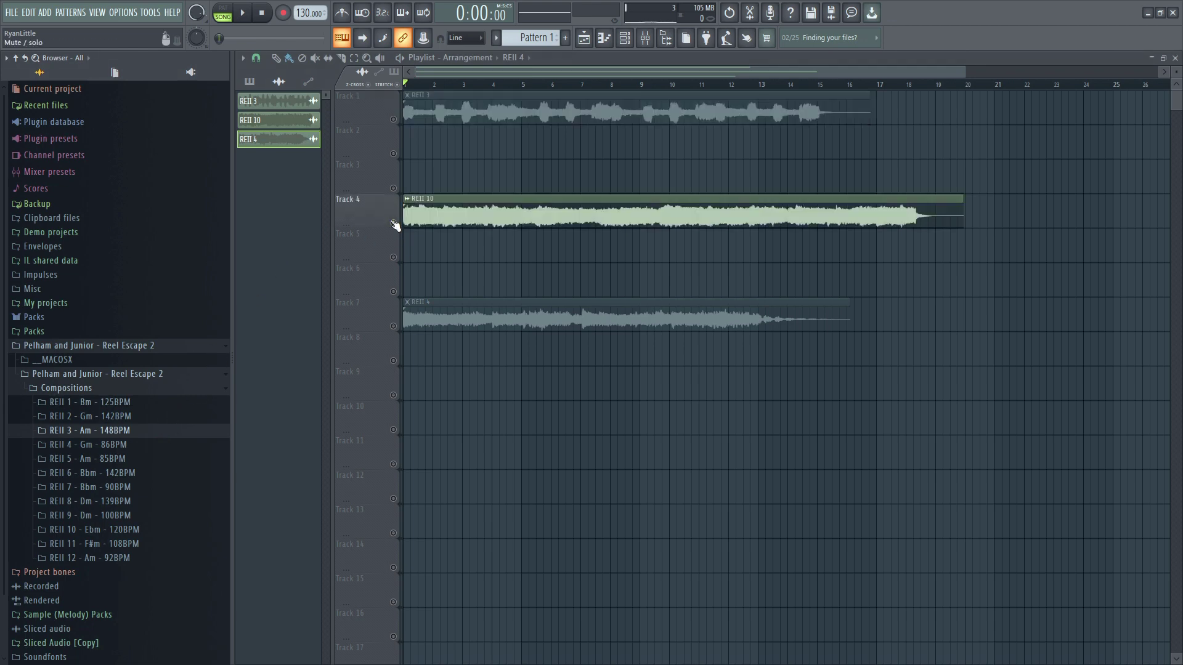
pyautogui.click(243, 18)
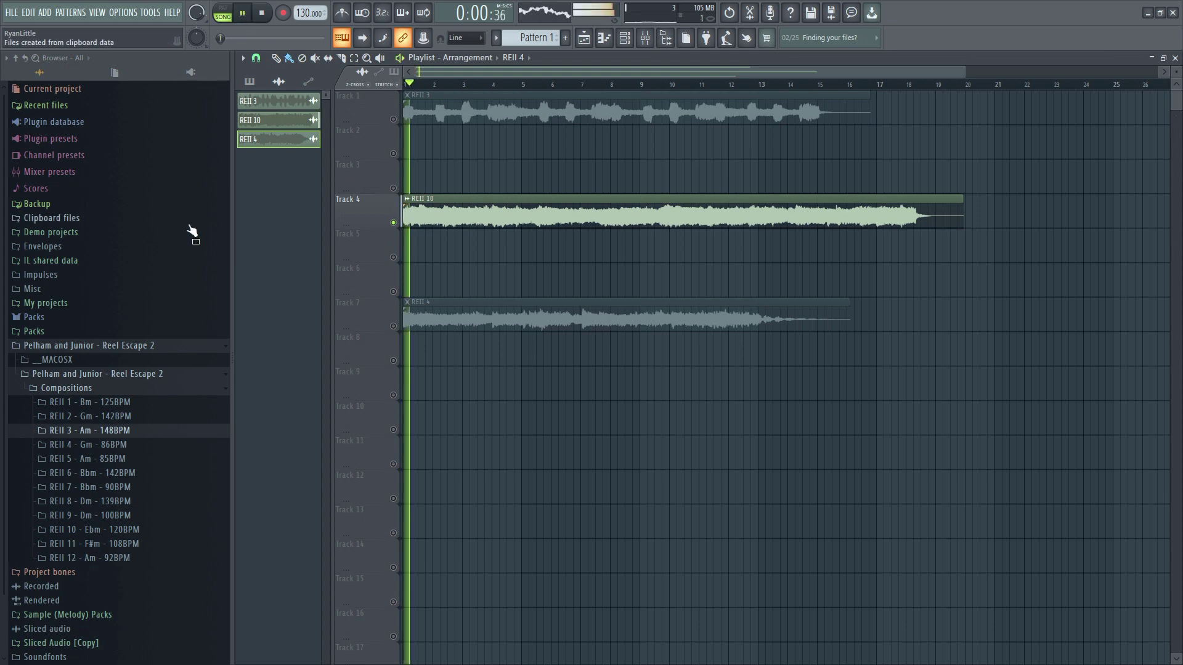
pyautogui.click(126, 531)
pyautogui.scroll(-3, 138, 452)
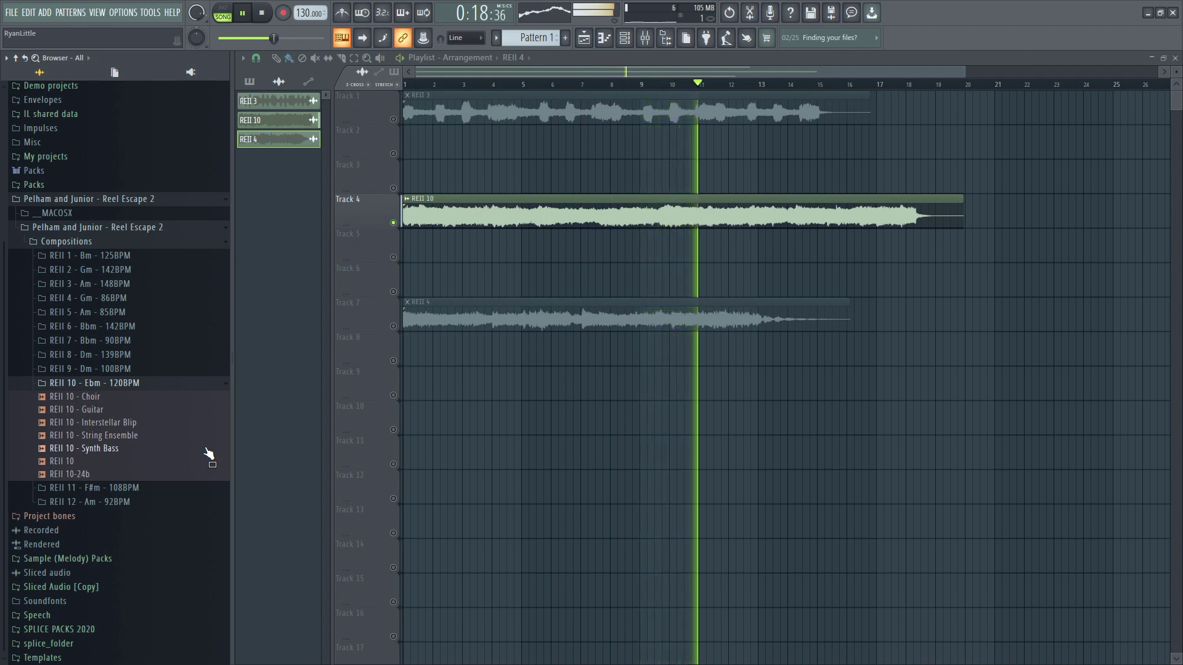
pyautogui.click(264, 13)
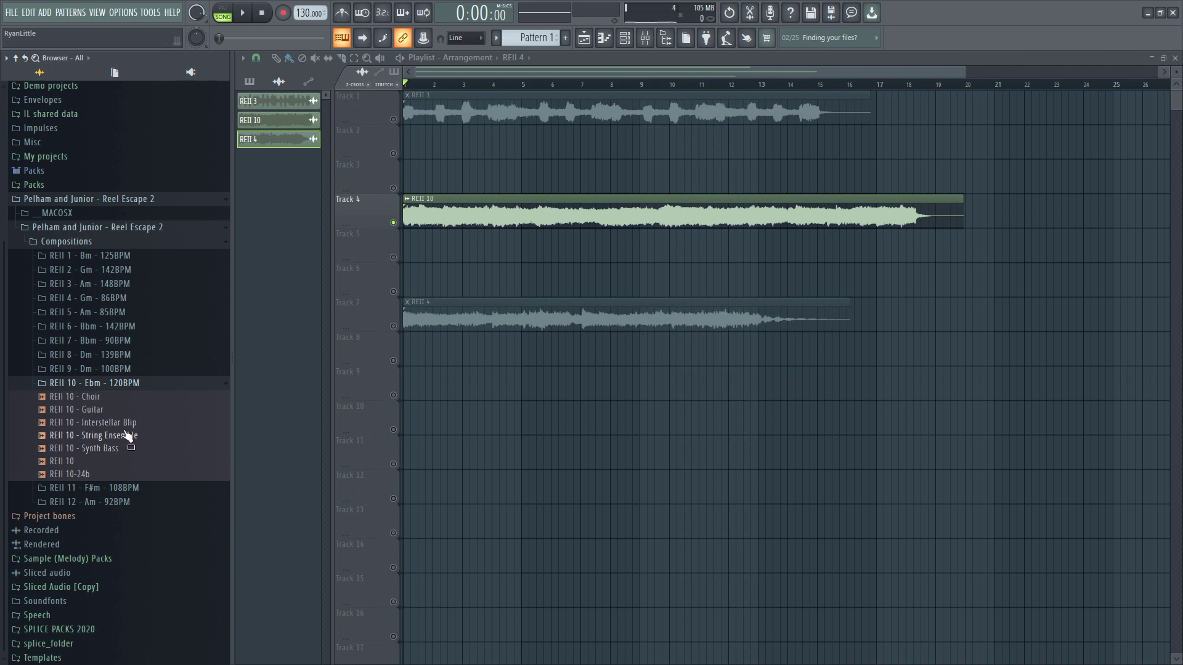
pyautogui.moveTo(126, 435); pyautogui.dragTo(216, 423)
pyautogui.moveTo(217, 422); pyautogui.dragTo(231, 419)
pyautogui.moveTo(232, 419)
pyautogui.mouseDown()
pyautogui.moveTo(206, 407)
pyautogui.moveTo(227, 412)
pyautogui.mouseUp()
pyautogui.click(185, 385)
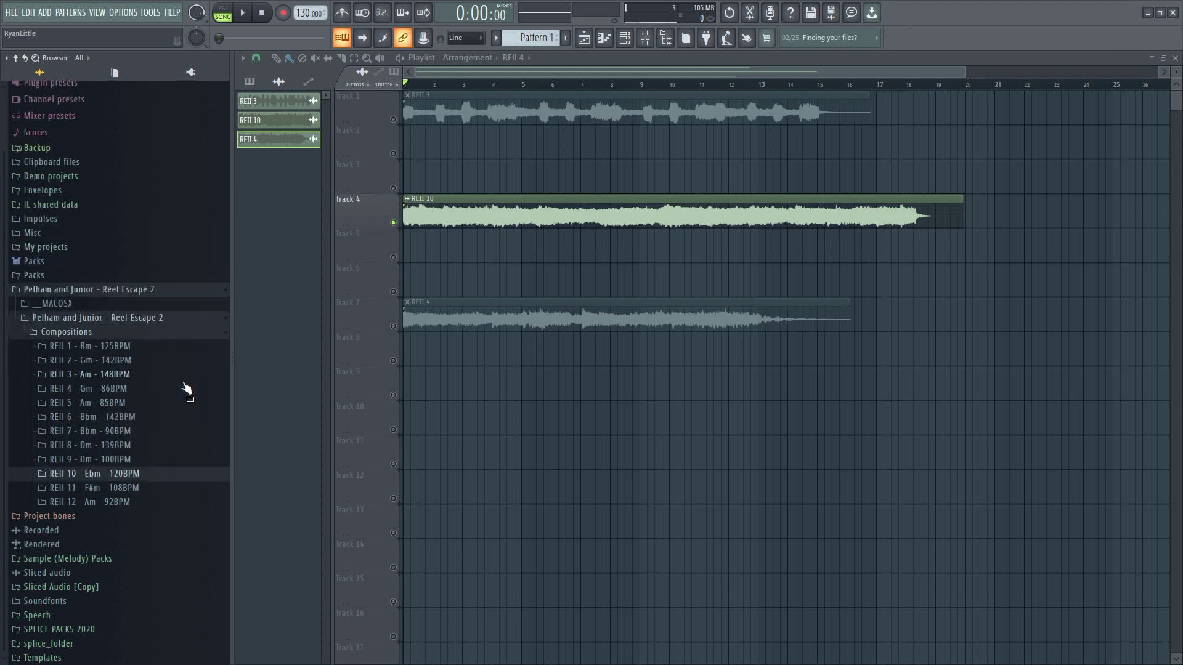
# Solo Track 7 and play REII 4, viewing the stems in the REII 4 - Gm - 86BPM folder.
pyautogui.click(108, 388)
pyautogui.click(379, 329)
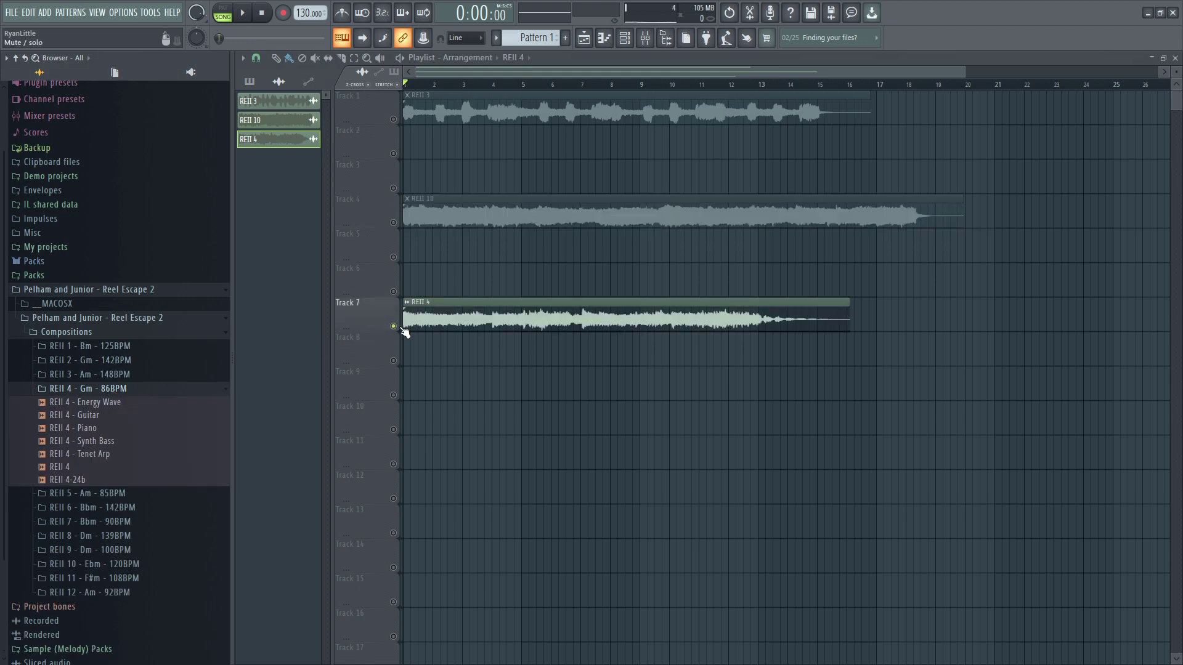
pyautogui.click(240, 15)
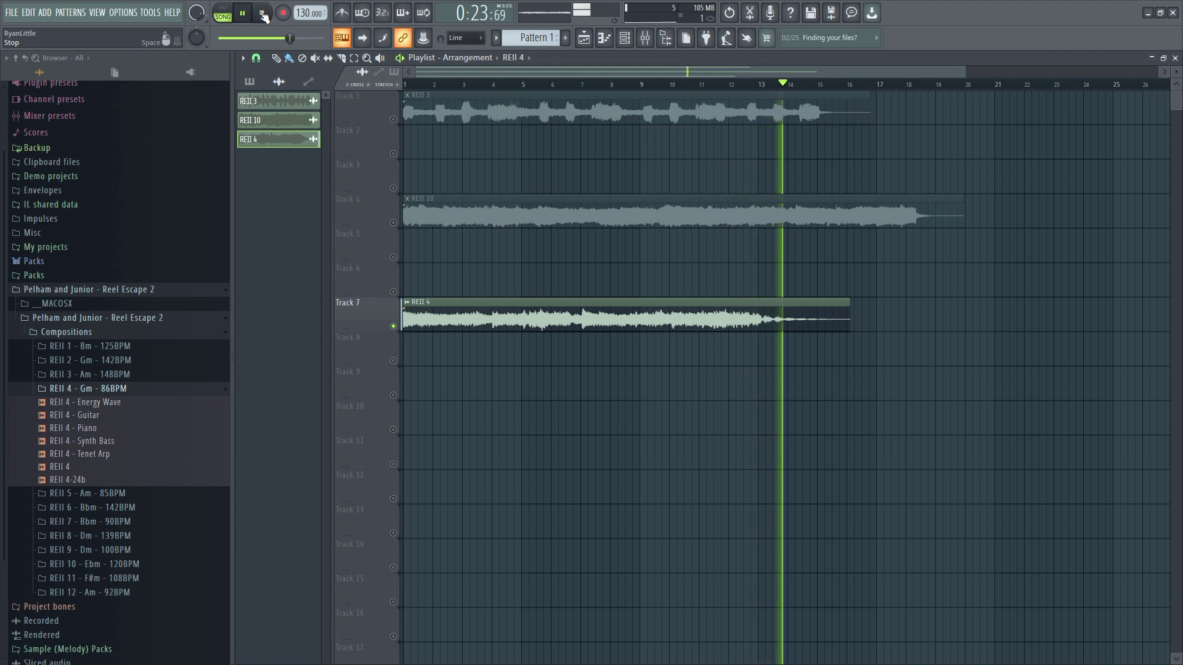
pyautogui.click(263, 14)
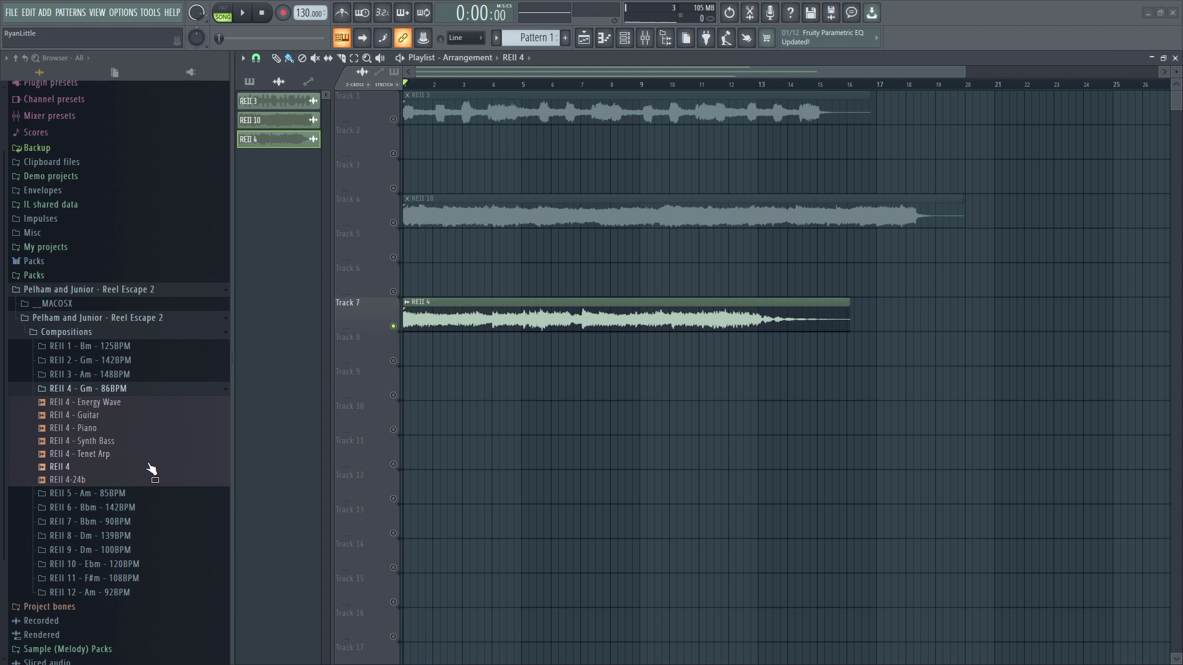
pyautogui.click(136, 391)
# Look through the contents of the REII 7, REII 8 and REII 10 composition folders.
pyautogui.click(122, 431)
pyautogui.click(121, 433)
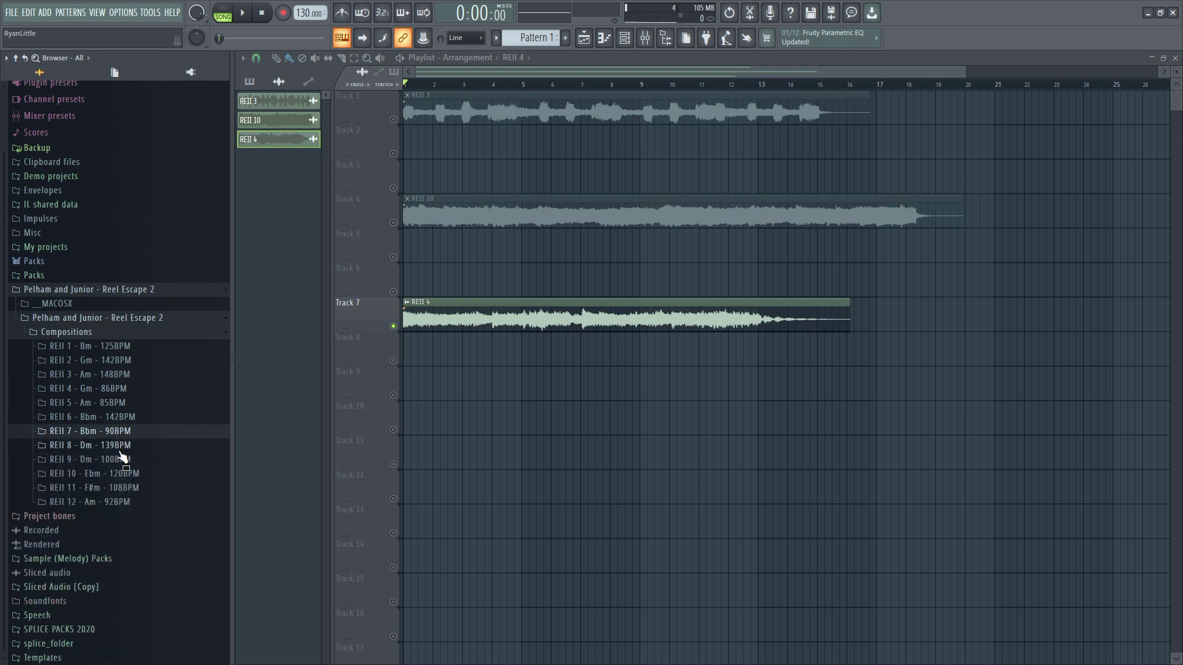
pyautogui.click(123, 445)
pyautogui.click(123, 445)
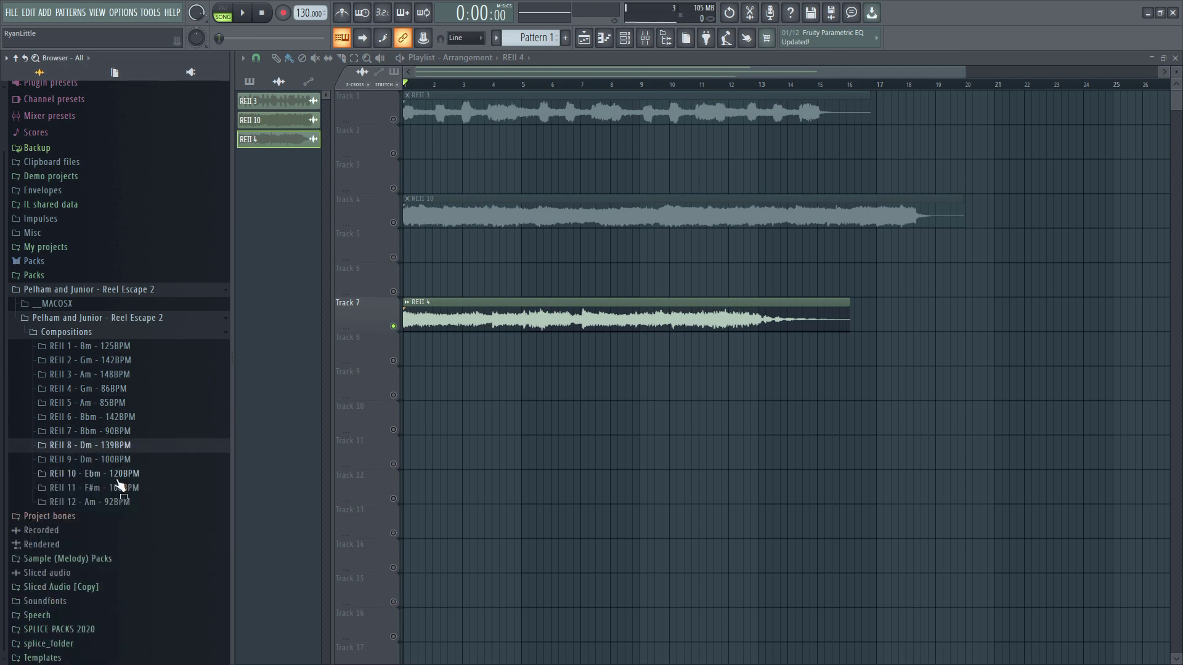
pyautogui.click(119, 475)
pyautogui.click(119, 476)
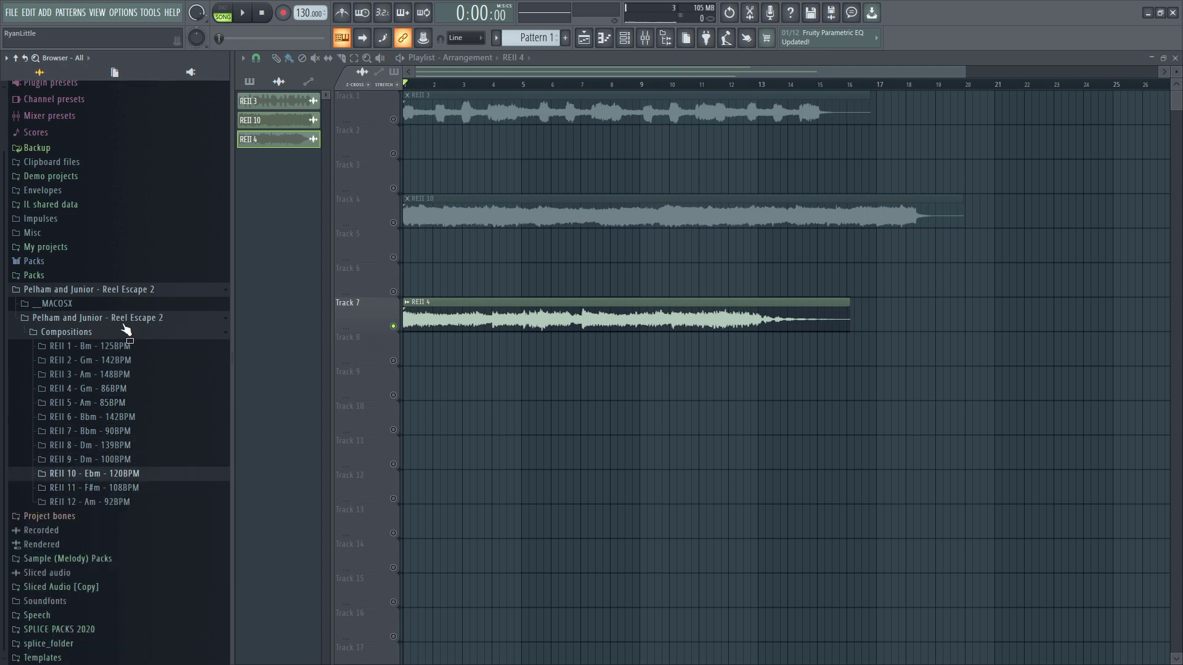
pyautogui.click(82, 320)
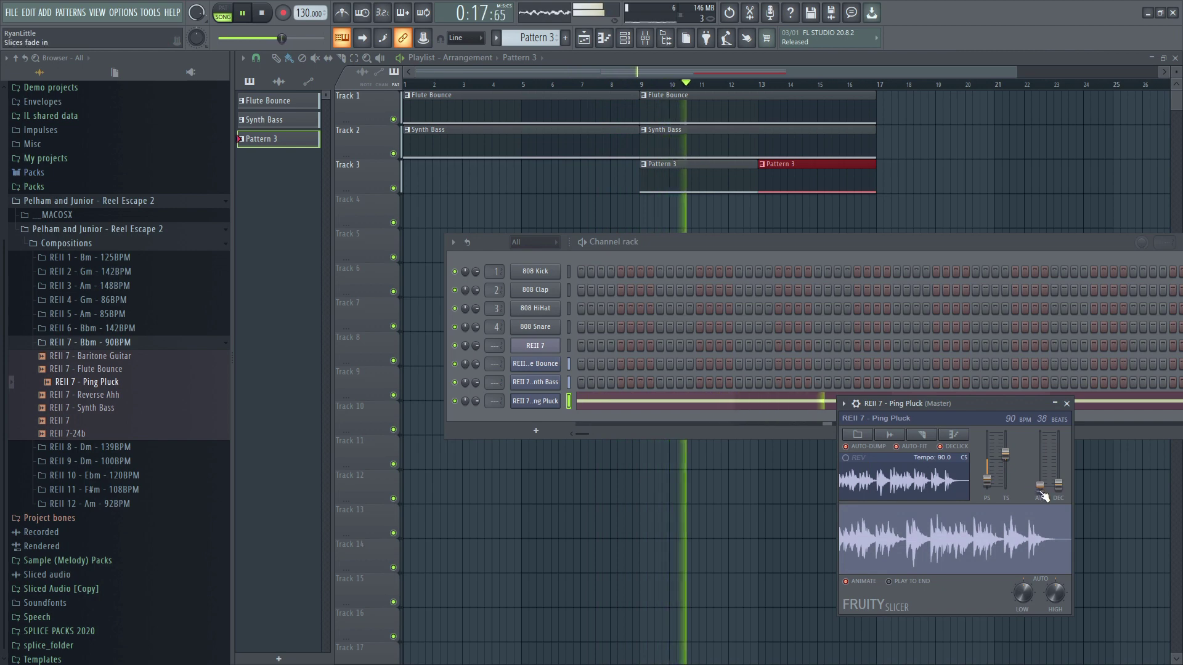
# Raise the slice fade-in slightly in the REII 7 - Ping Pluck slicer.
pyautogui.moveTo(1041, 487); pyautogui.dragTo(1040, 484)
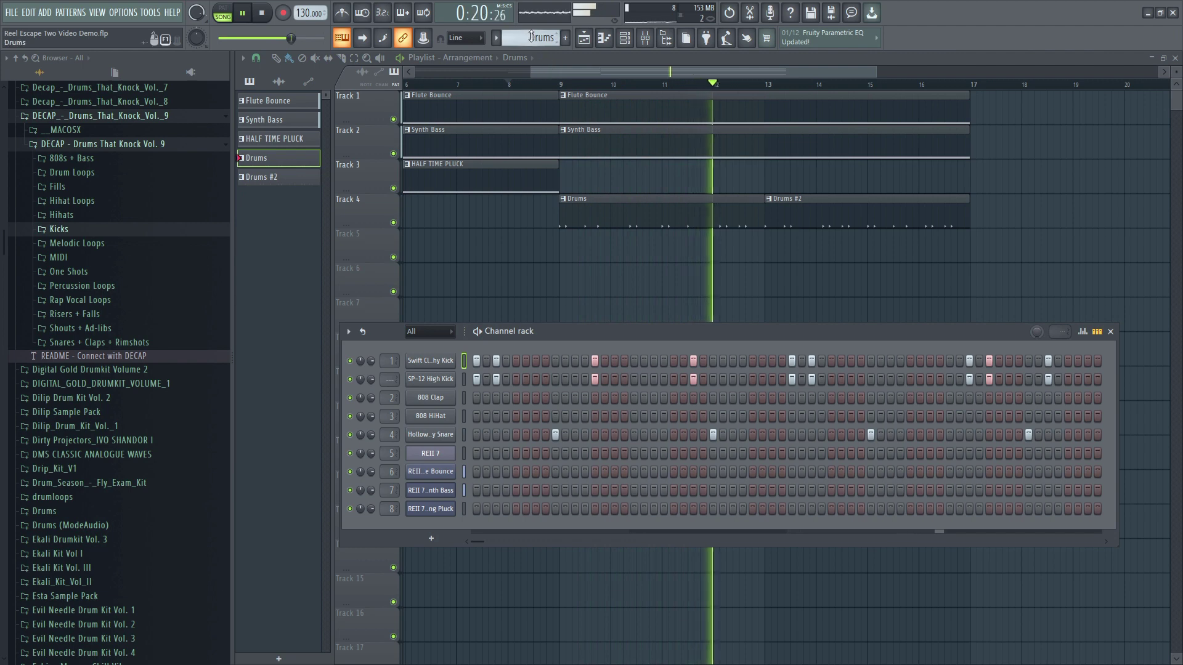
# Examine the steps of the Drums #2 pattern and the hi-hat patterns in the channel rack during playback.
pyautogui.scroll(-1, 531, 35)
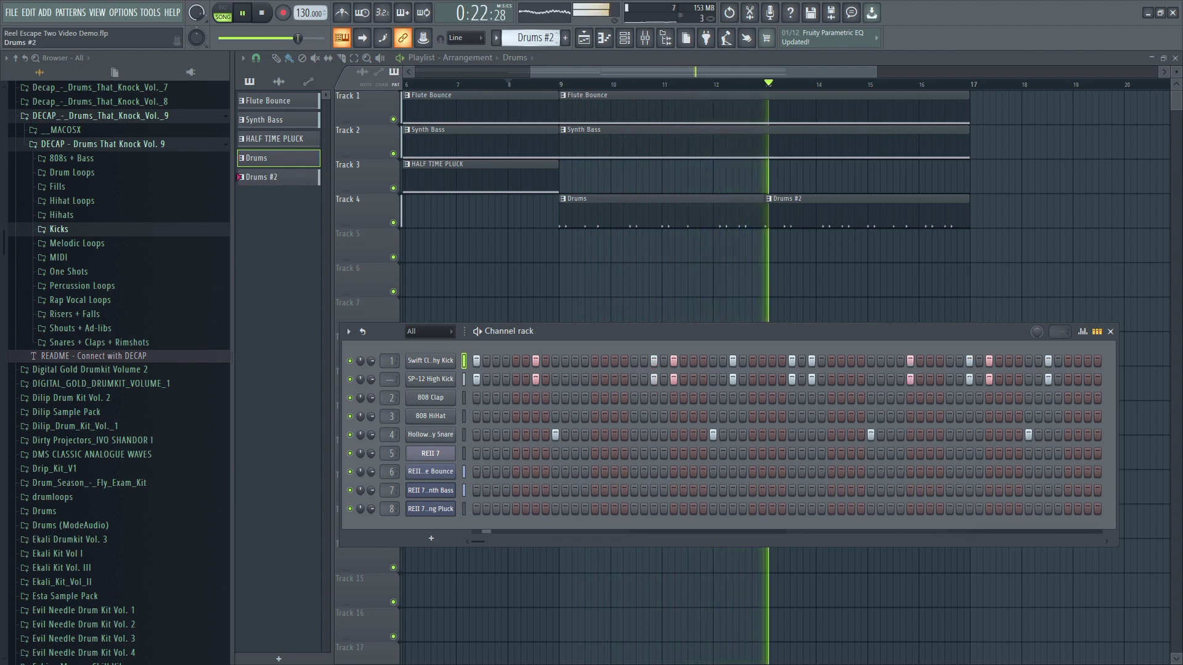
pyautogui.moveTo(864, 331); pyautogui.dragTo(870, 351)
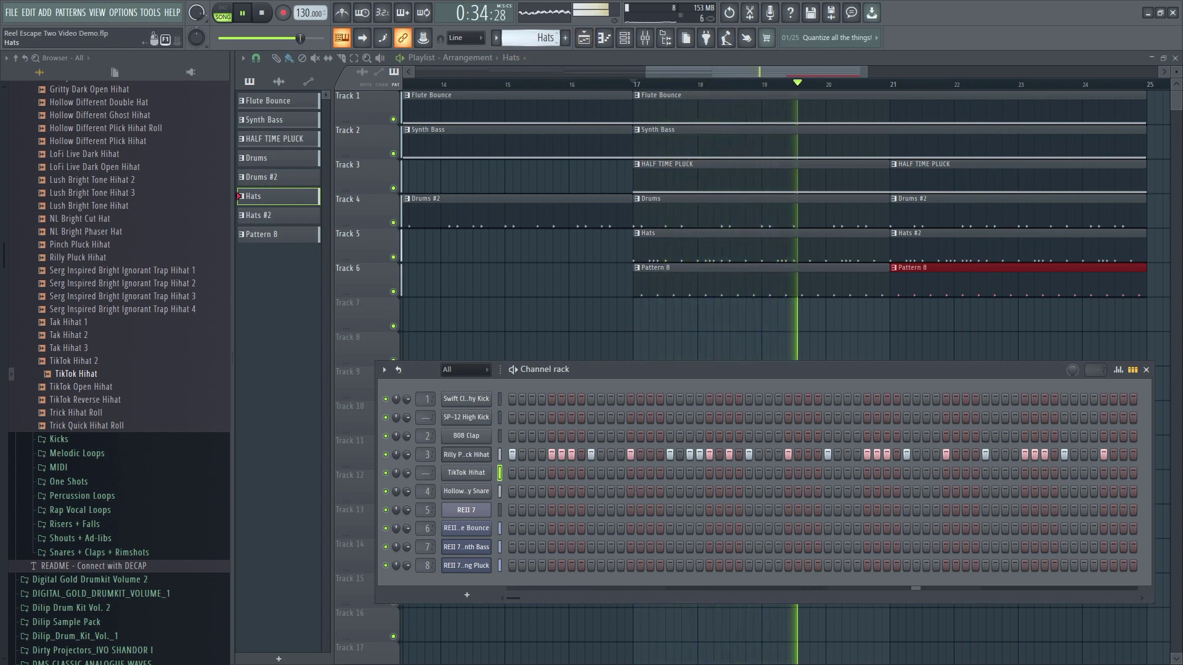
pyautogui.scroll(-1, 535, 35)
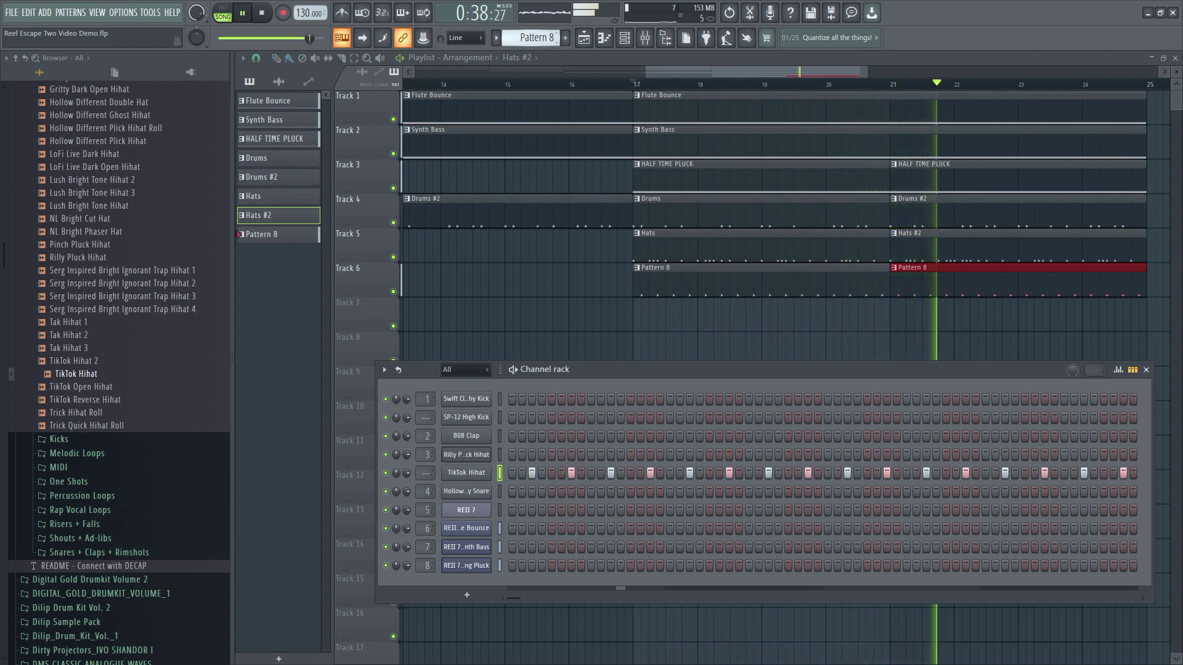
# Show the panning graph of the TikTok Hihat channel in Pattern 8, and stop playback after listening.
pyautogui.click(1025, 283)
pyautogui.click(1118, 371)
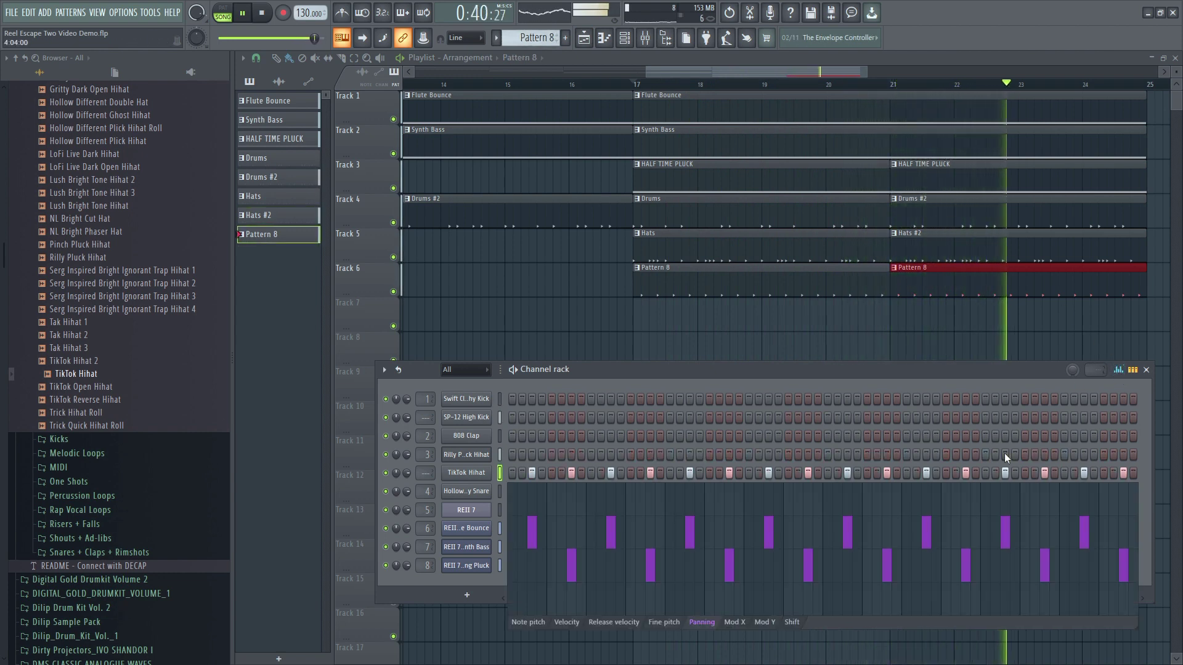
pyautogui.moveTo(910, 371); pyautogui.dragTo(904, 341)
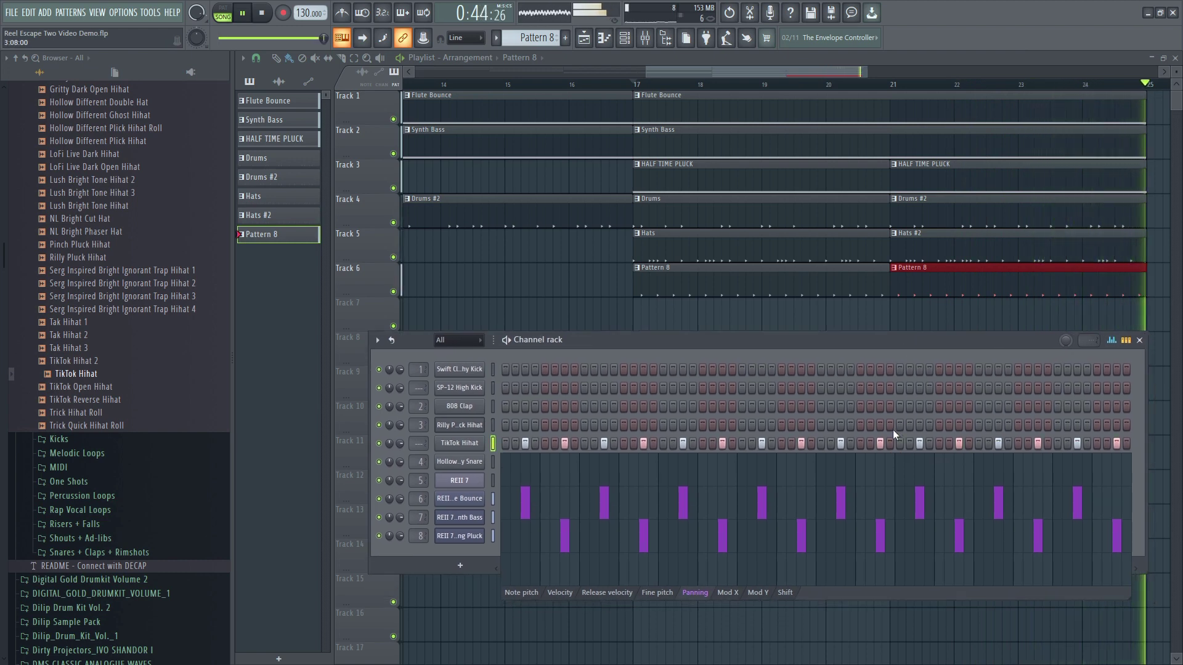
pyautogui.press('space')
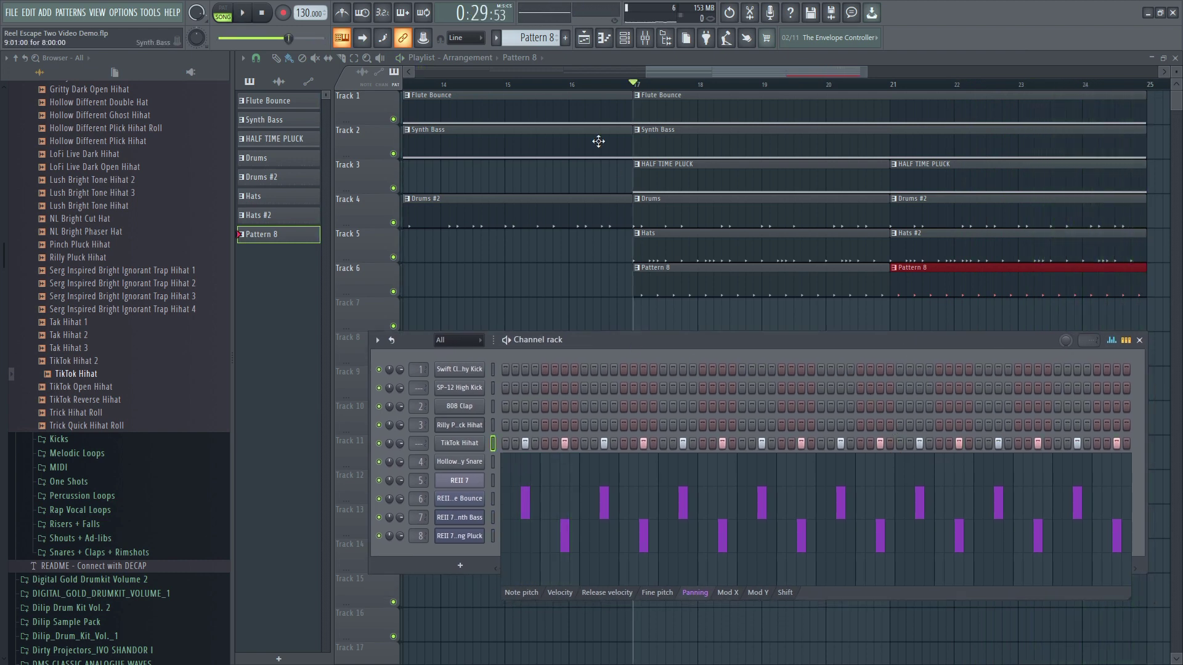
# Rename Pattern 8 as "steady hats".
pyautogui.click(531, 37)
pyautogui.click(629, 79)
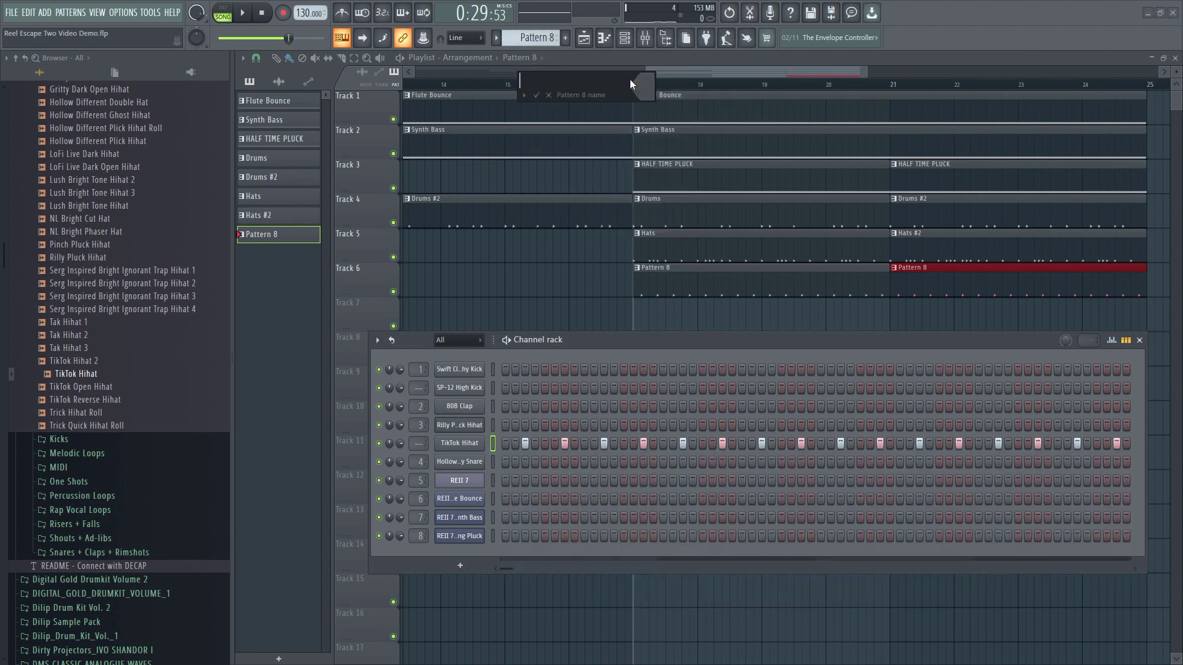
pyautogui.write('steahd')
pyautogui.press('BackSpace')
pyautogui.press('BackSpace')
pyautogui.write('dy hat')
pyautogui.press('Return')
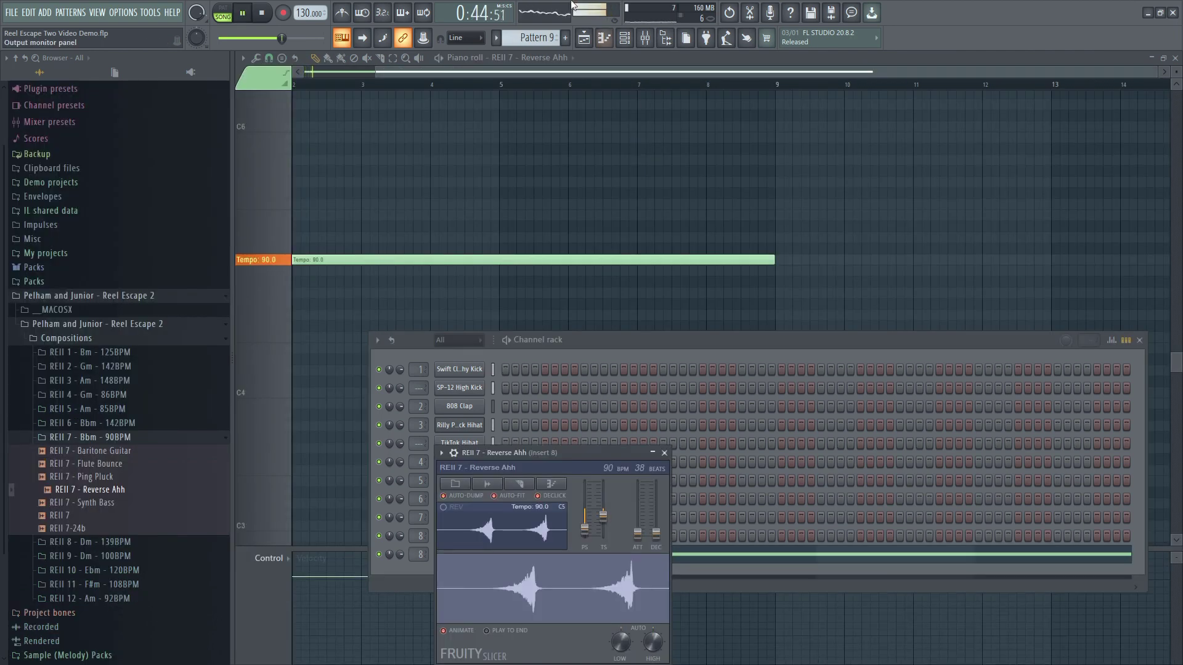
# Return to the playlist, select the HALF TIME PLUCK pattern and open its Ping Pluck channel from the channel rack.
pyautogui.press('F5')
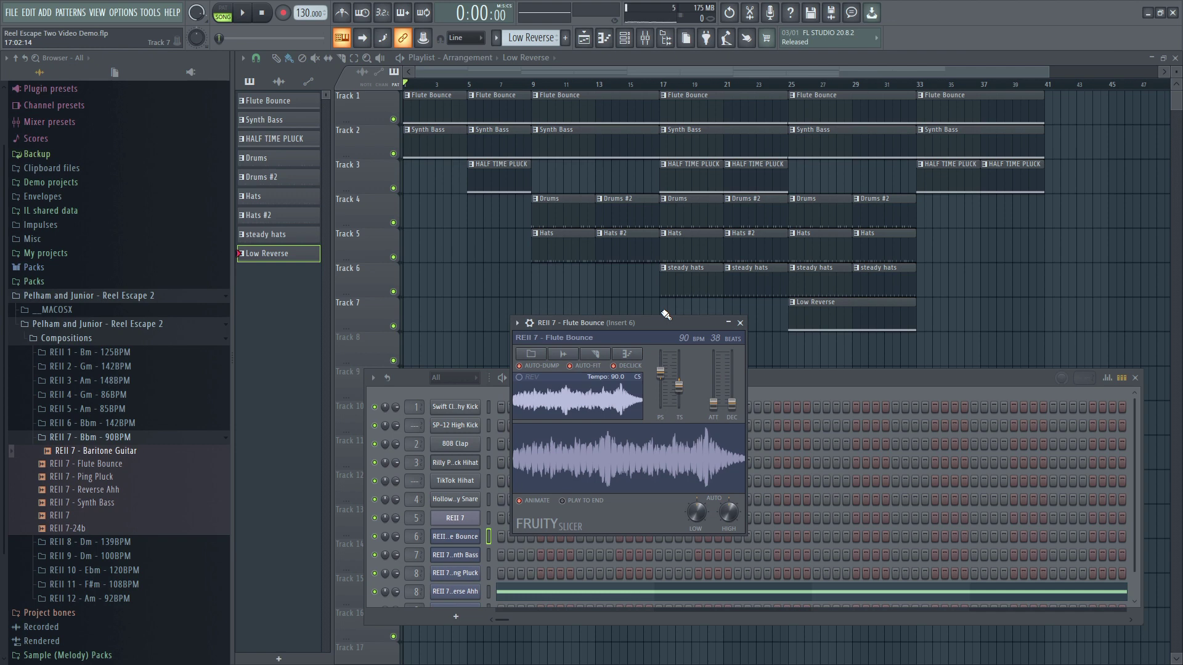
pyautogui.click(510, 179)
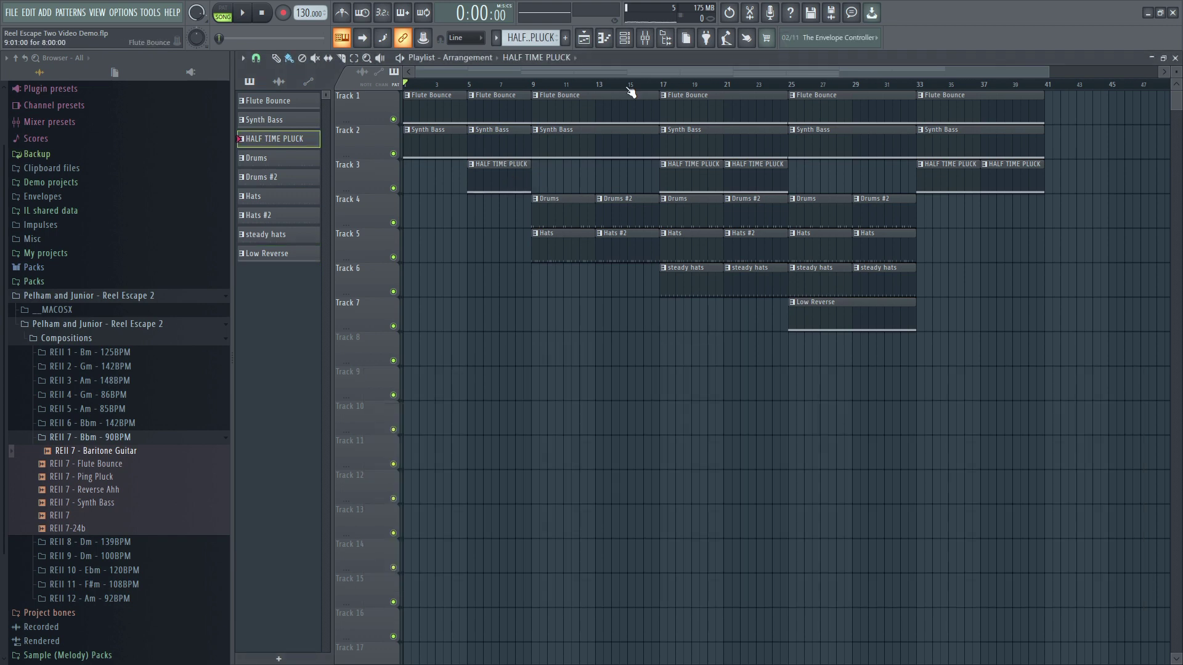
pyautogui.click(624, 39)
pyautogui.click(459, 573)
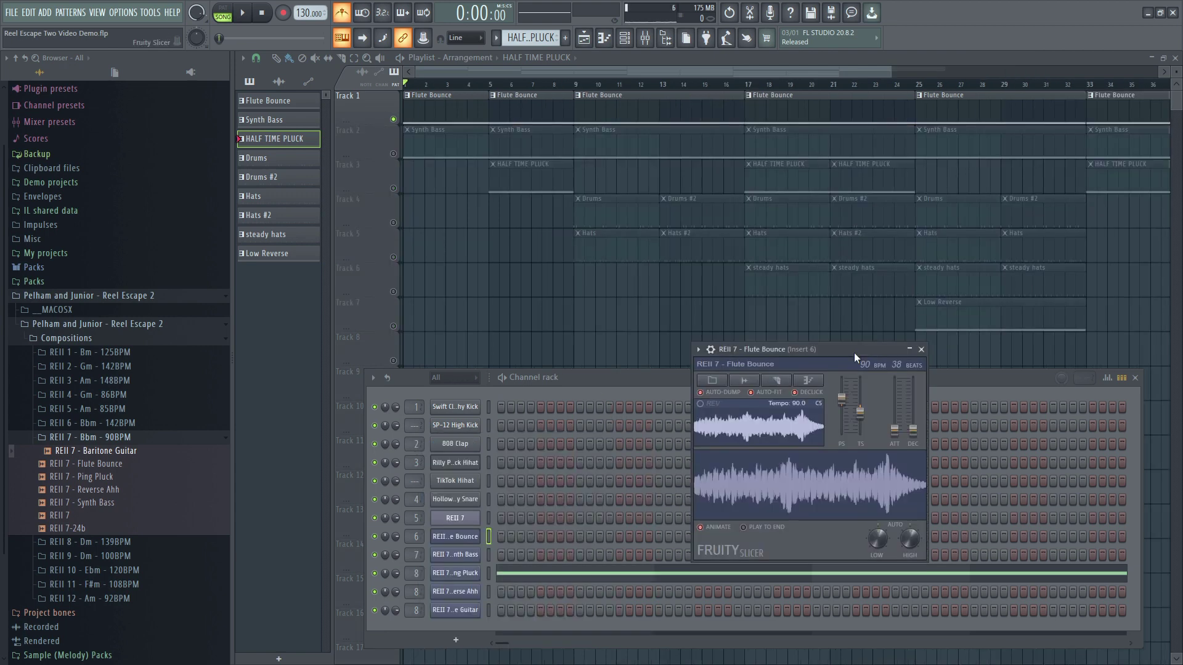
# Try a different slice-stretch length in the REII 7 - Flute Bounce slicer and restore its original setting.
pyautogui.moveTo(854, 352); pyautogui.dragTo(854, 313)
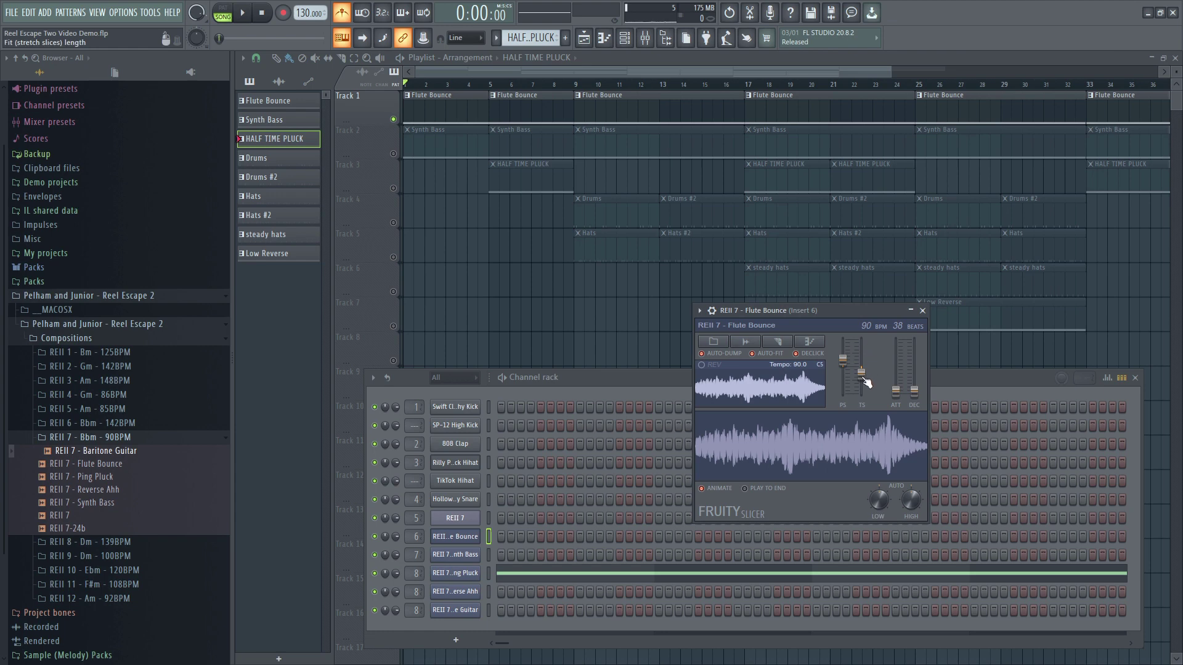
pyautogui.moveTo(861, 373); pyautogui.dragTo(861, 367)
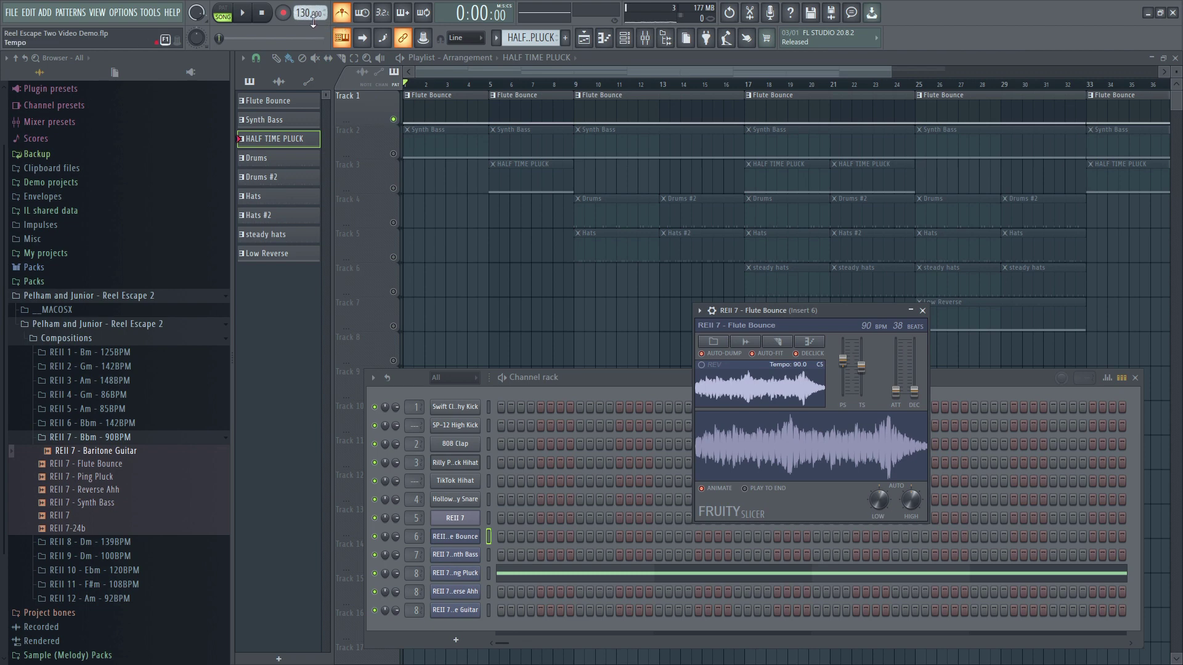
pyautogui.rightClick(864, 368)
pyautogui.click(879, 387)
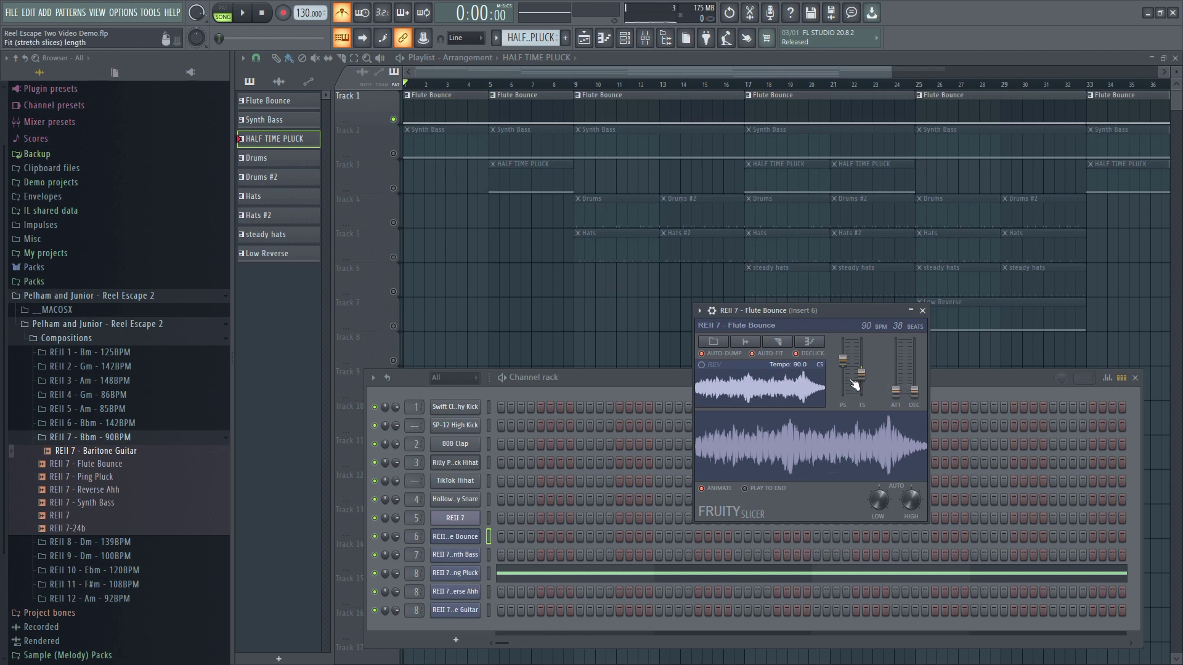
# Set the Flute Bounce slicer's stretch length to 68.15%, converting 90 BPM to 132 BPM.
pyautogui.moveTo(861, 373); pyautogui.dragTo(861, 376)
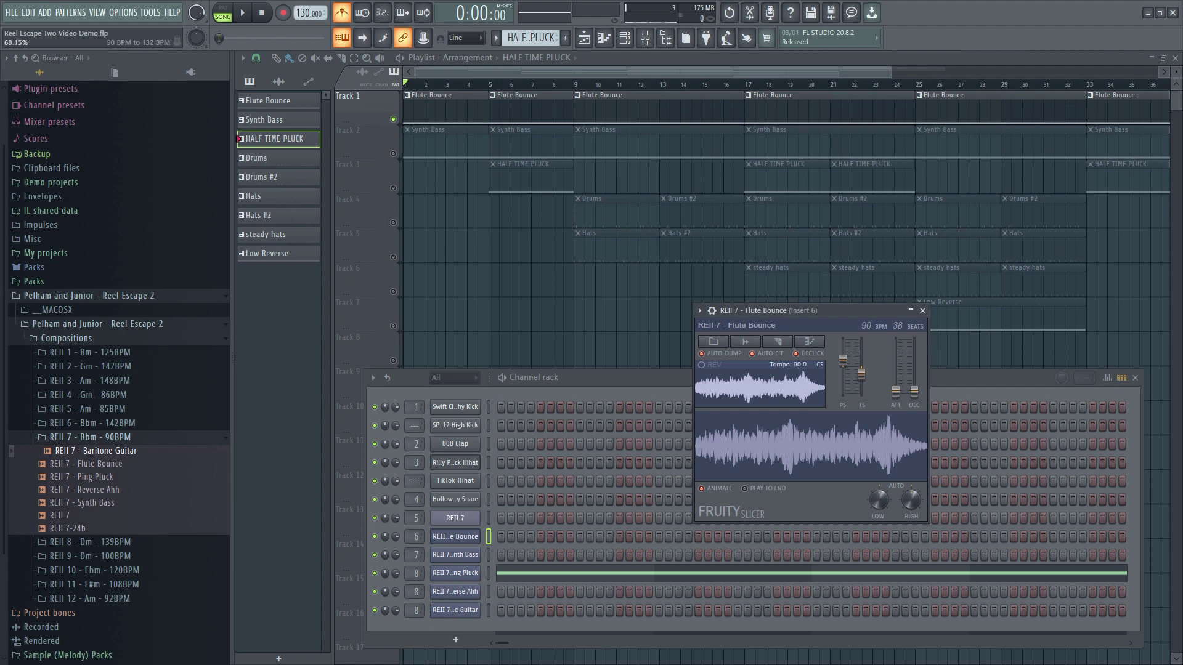
# Autodetect the Flute Bounce slicer's time stretch to match the project tempo, and play the soloed flute track from the start.
pyautogui.rightClick(861, 376)
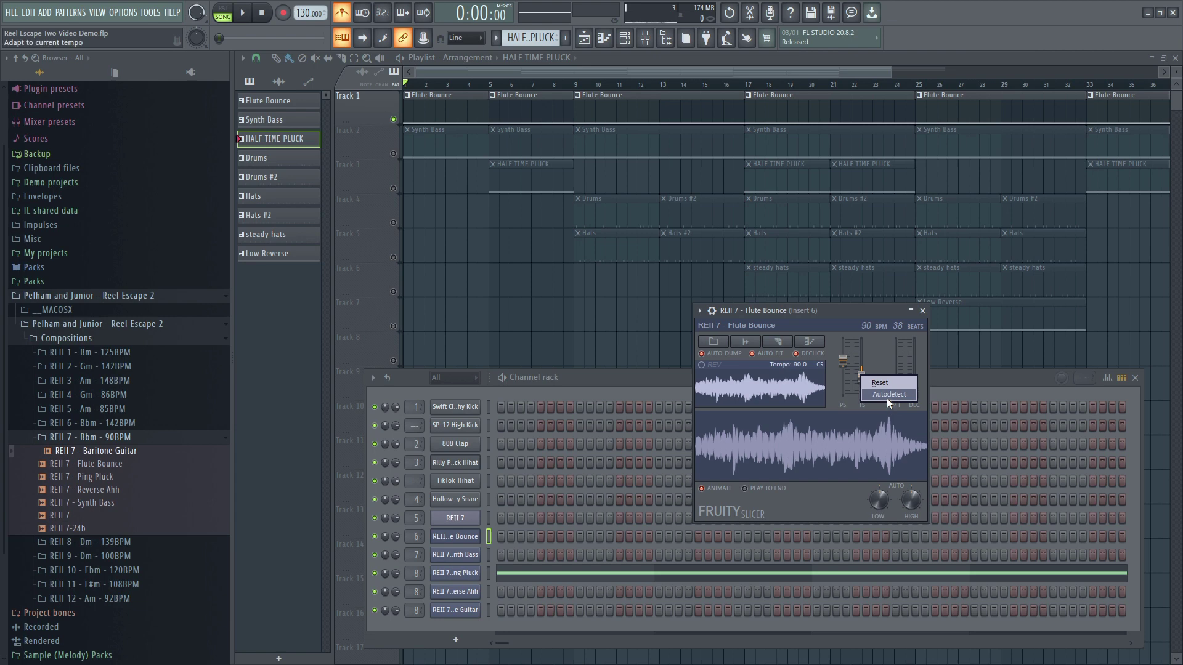
pyautogui.click(886, 395)
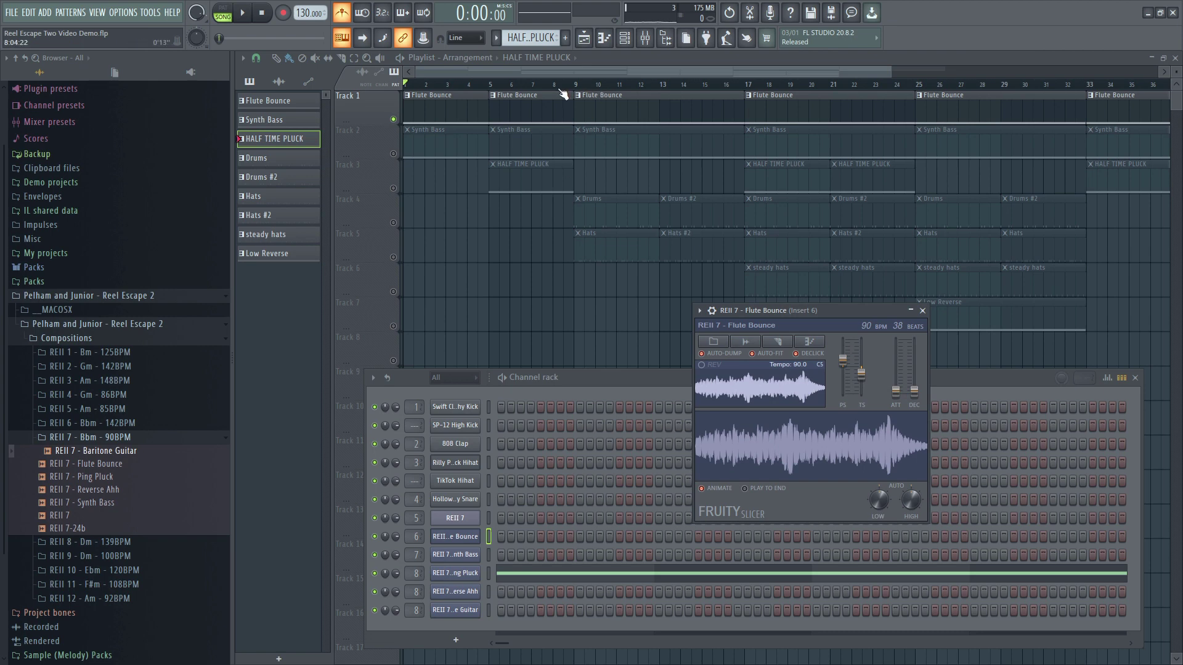
pyautogui.press('space')
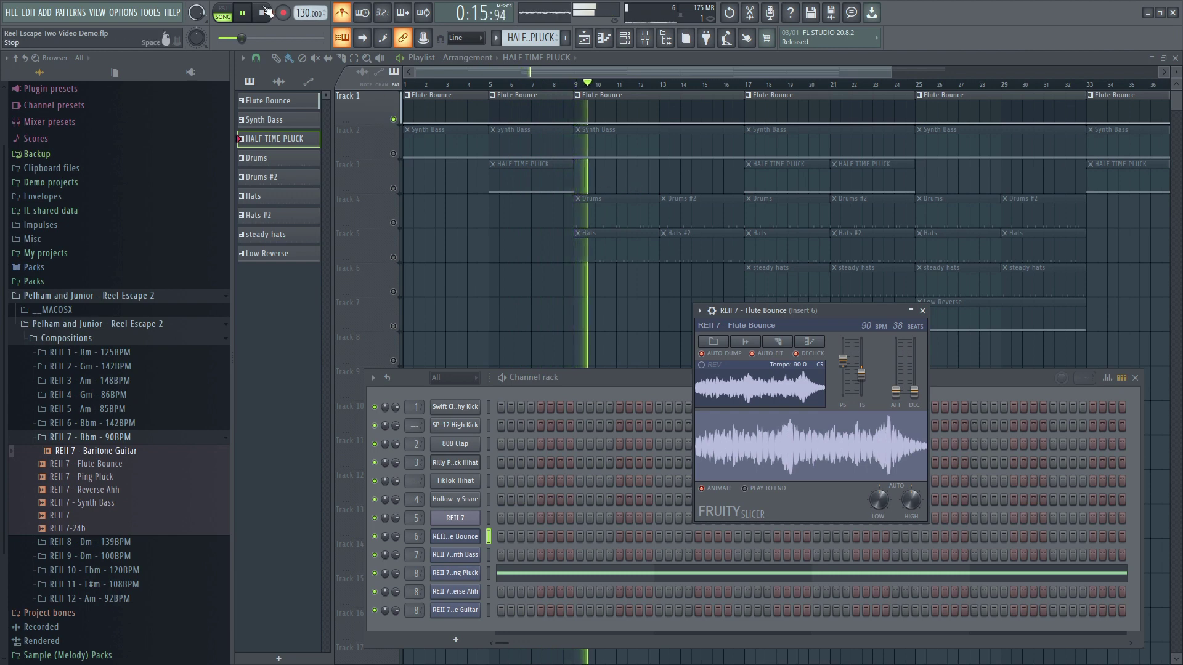
pyautogui.press('space')
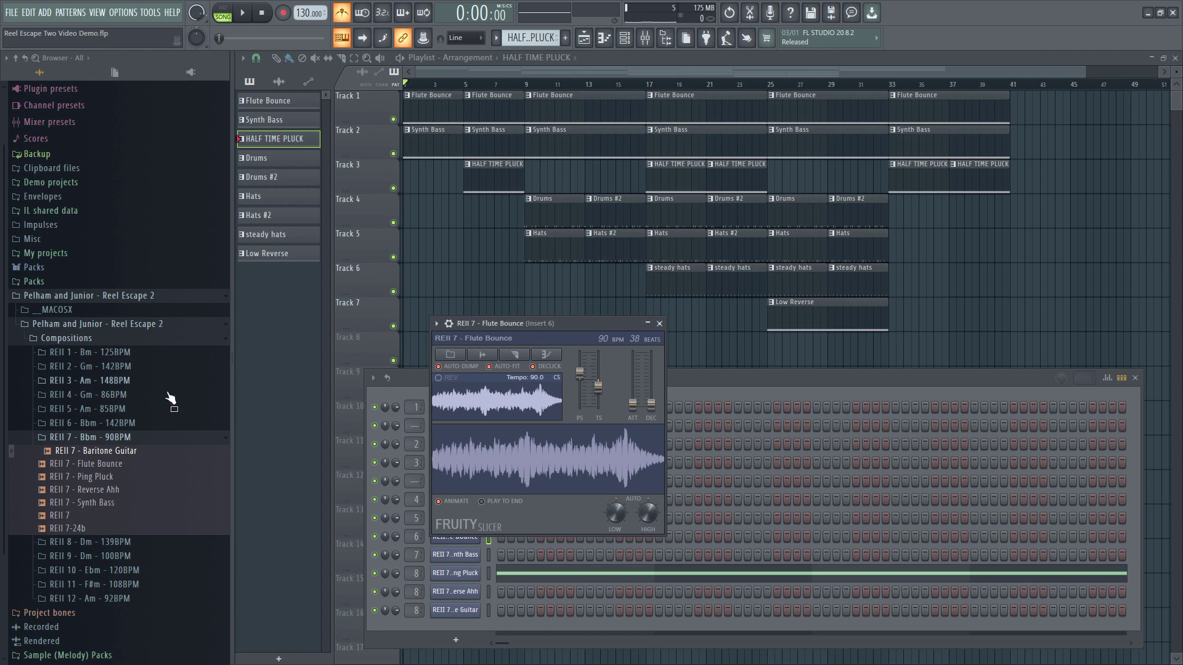
# Look through the REII 6, REII 7 and REII 2 composition folders in the browser and leave them collapsed.
pyautogui.click(123, 438)
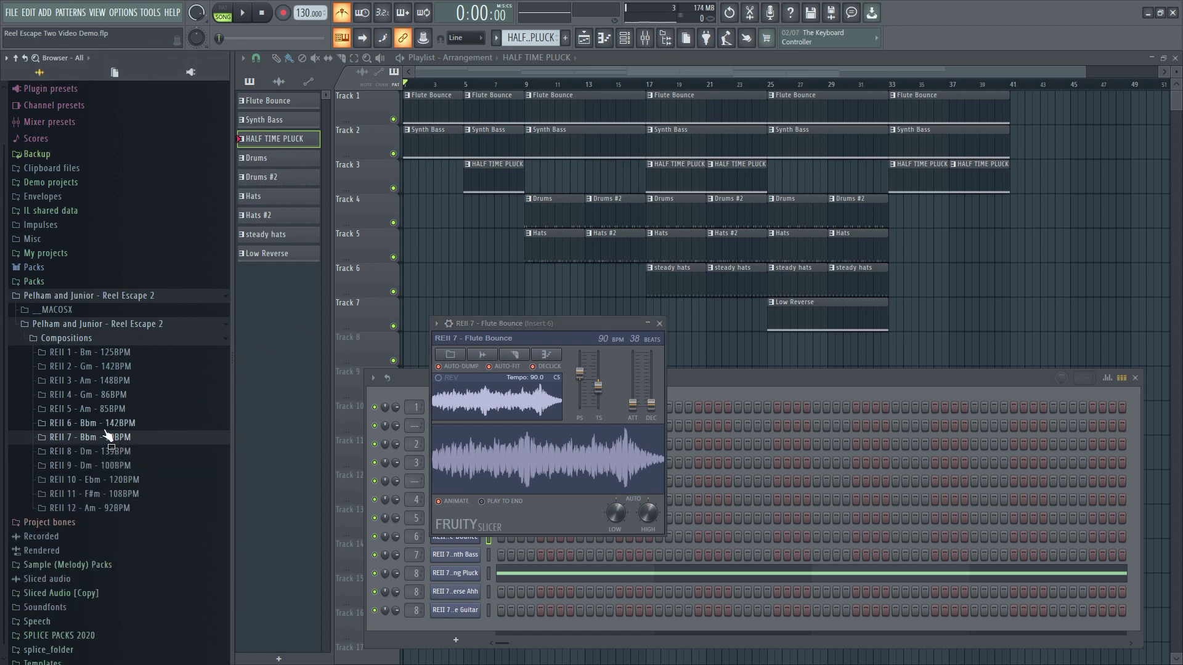
pyautogui.click(124, 424)
pyautogui.click(128, 424)
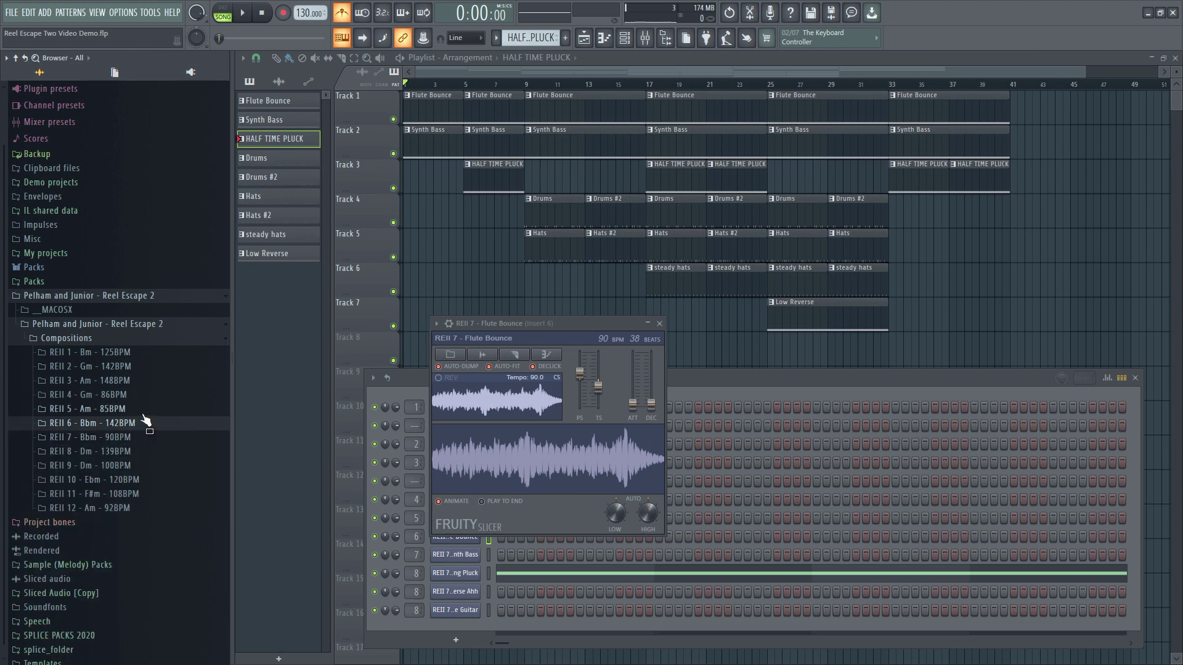
pyautogui.click(100, 438)
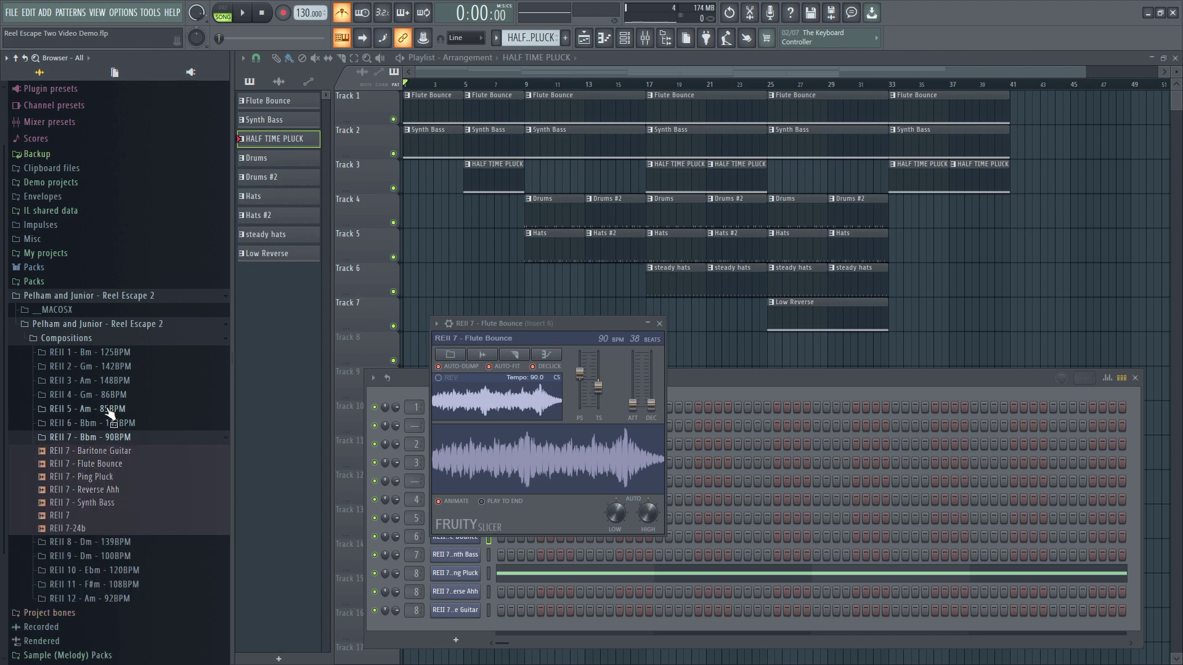
pyautogui.click(109, 369)
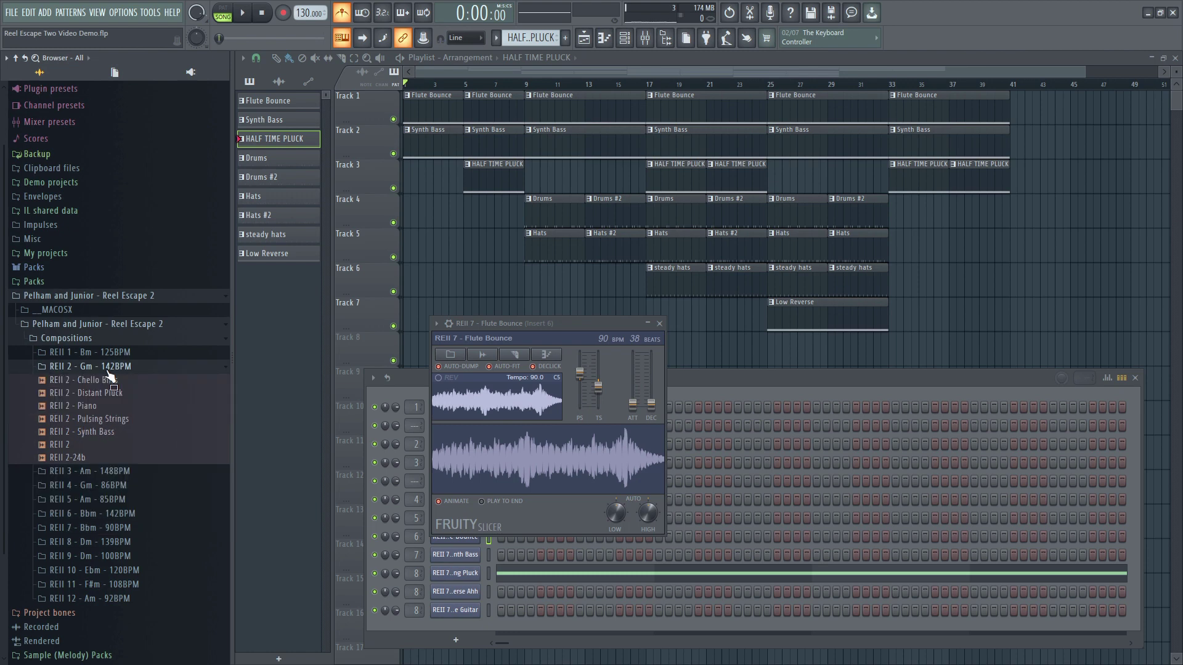
pyautogui.click(109, 367)
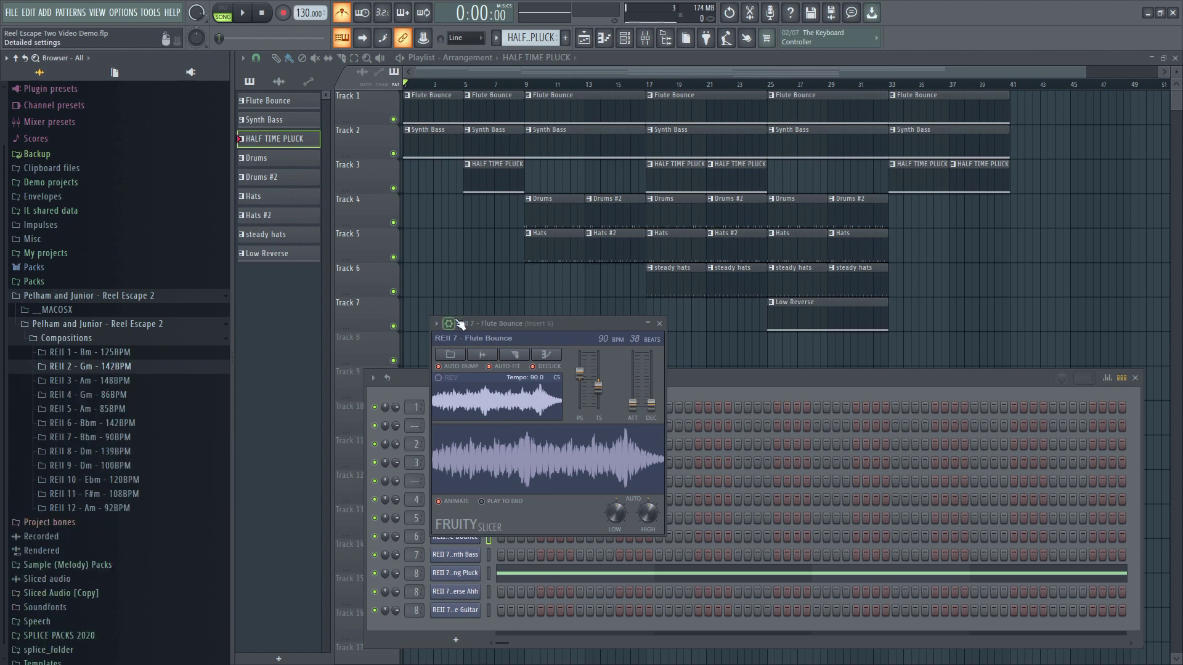
# Close the Flute Bounce slicer and the channel rack, and zoom the playlist so the arrangement fills its width.
pyautogui.moveTo(459, 324); pyautogui.dragTo(137, 383)
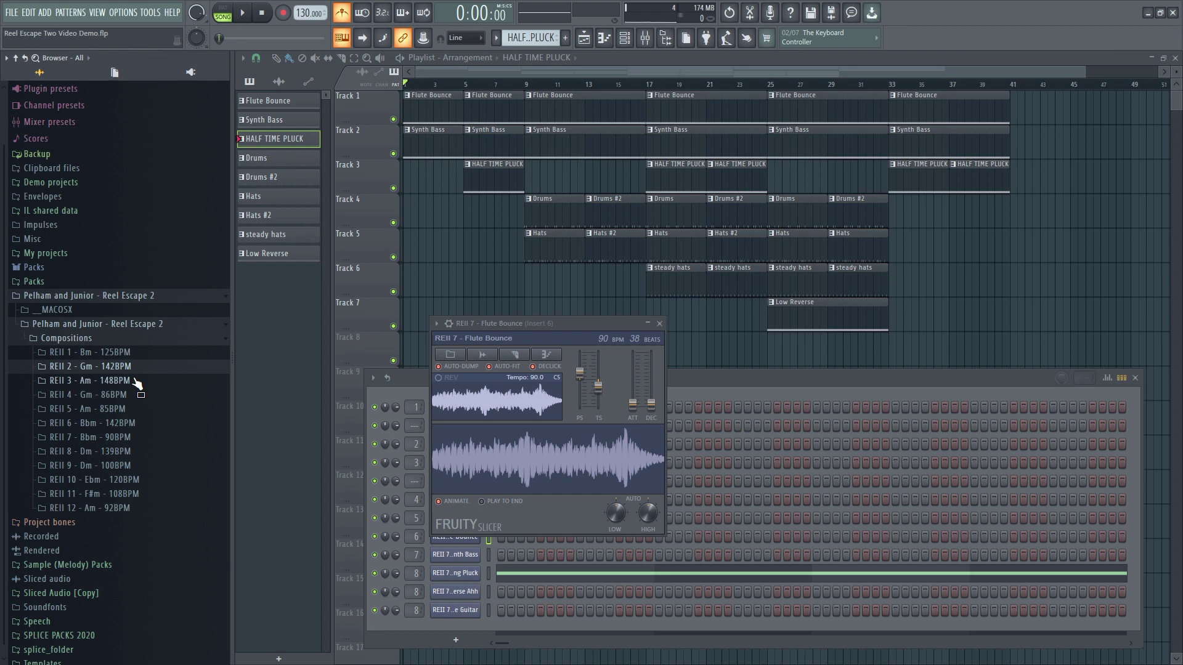
pyautogui.click(756, 382)
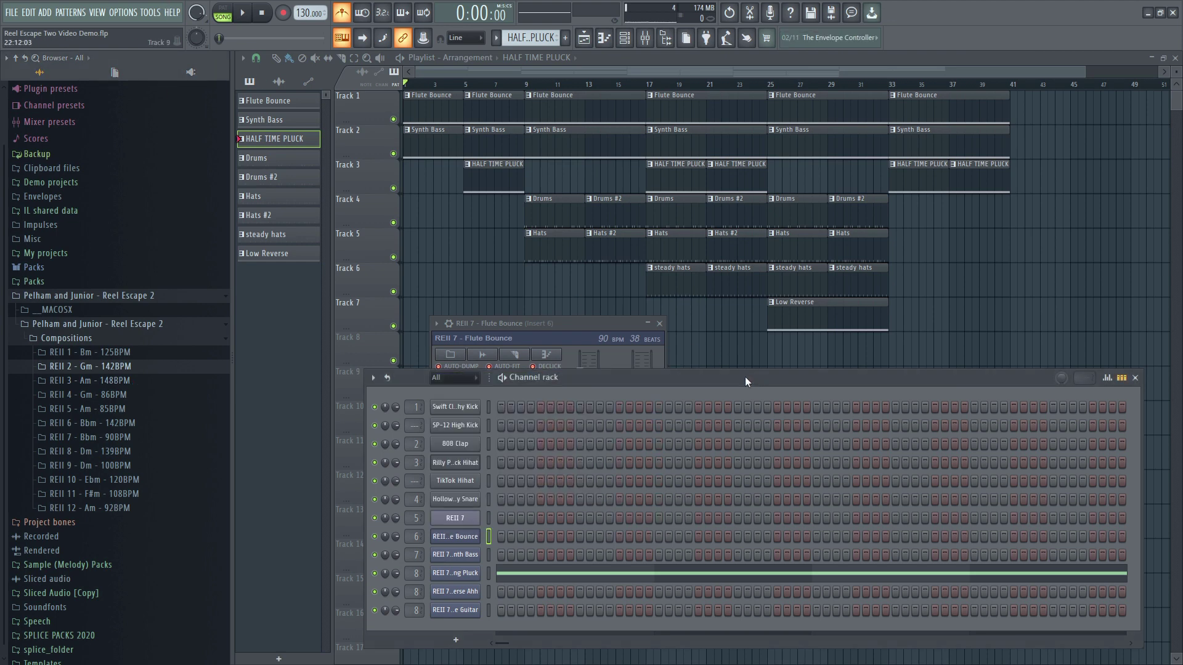
pyautogui.click(660, 324)
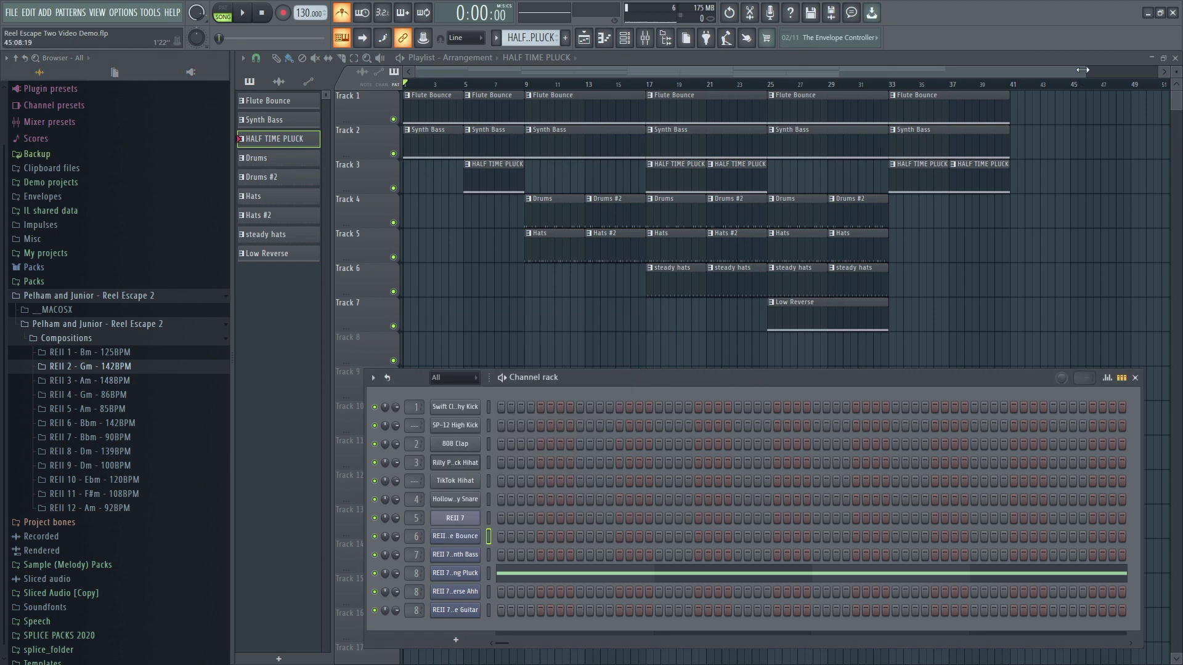
pyautogui.press('F6')
pyautogui.moveTo(1085, 71); pyautogui.dragTo(979, 72)
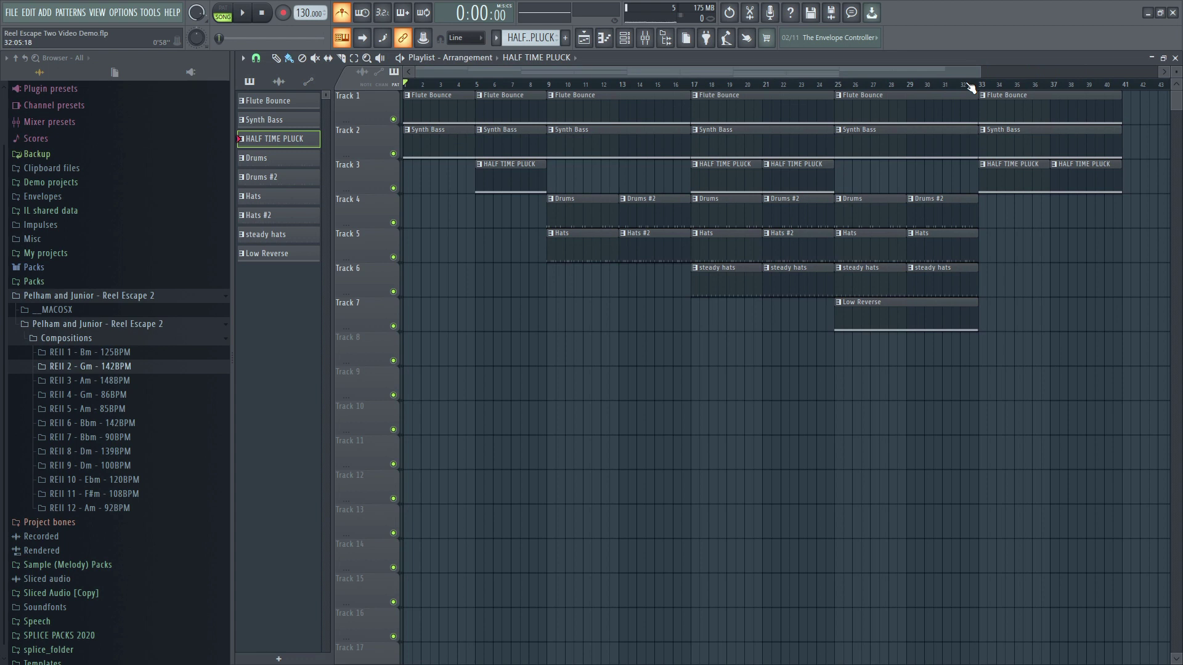